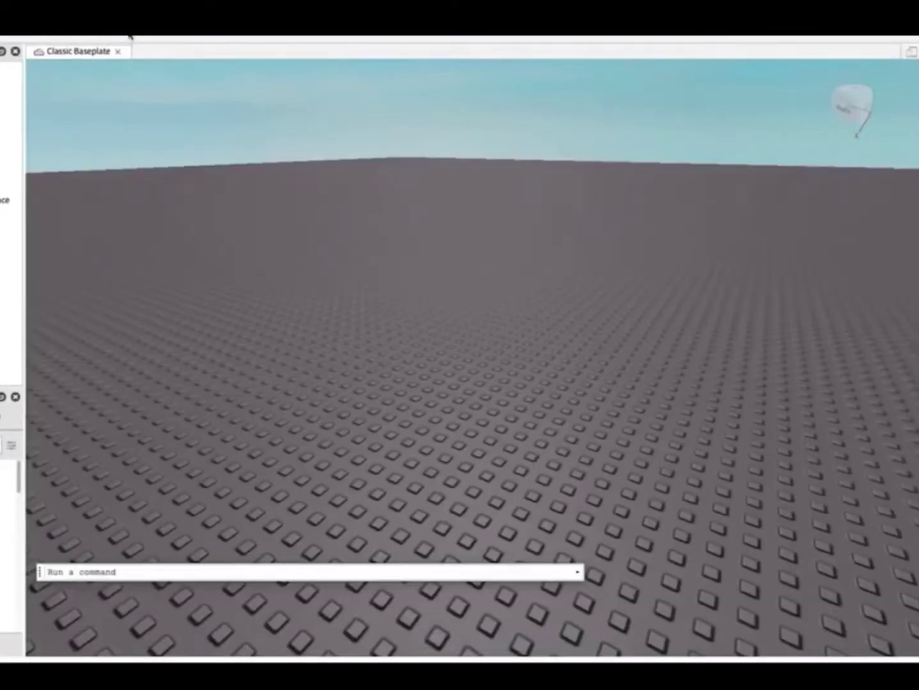
# Insert the pink-haired avatar onto the baseplate with the Character Inserter plugin.
pyautogui.click(130, 36)
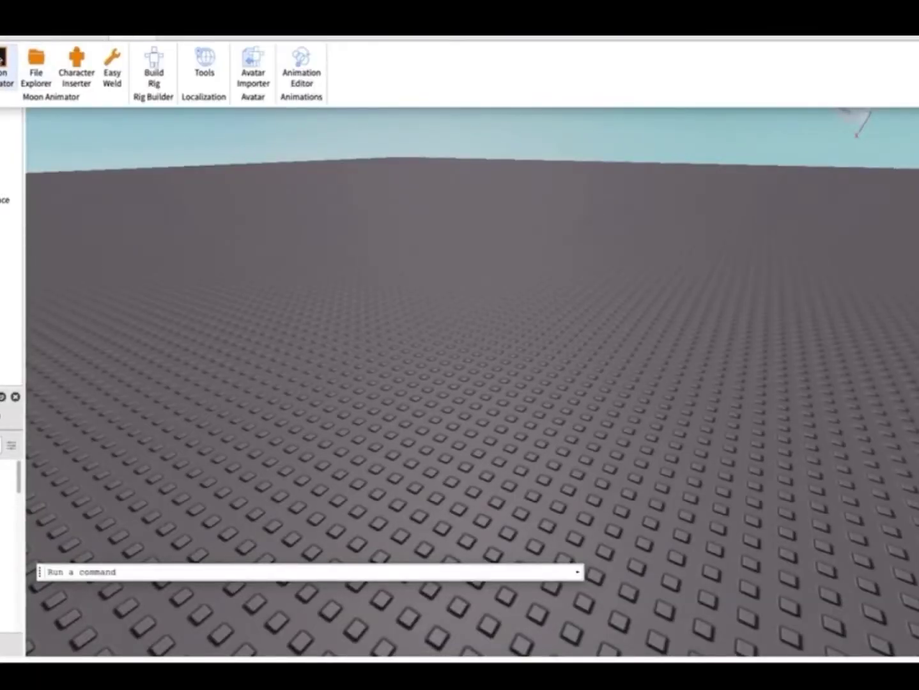
pyautogui.click(87, 66)
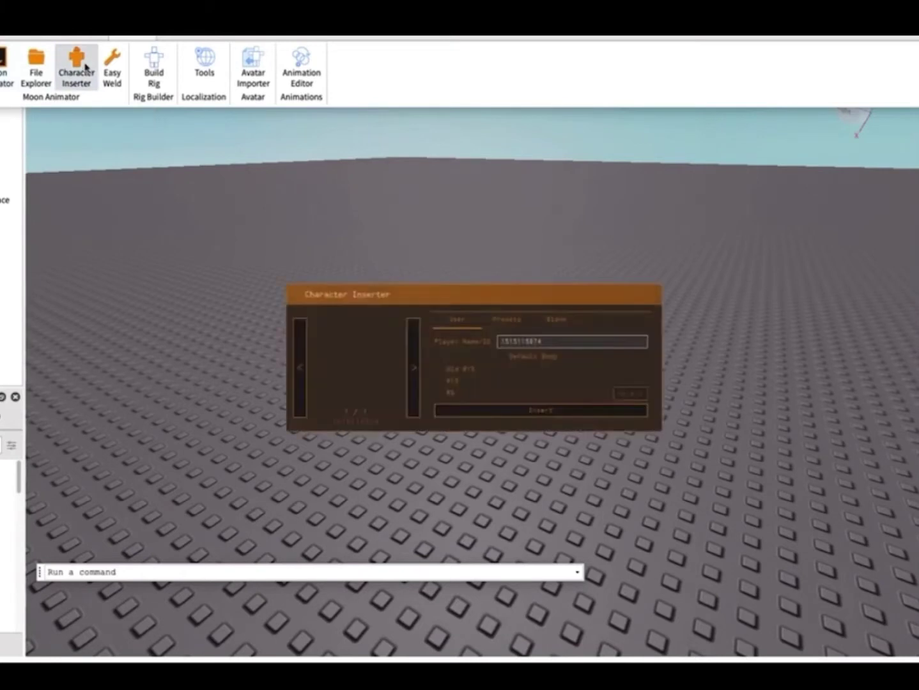
pyautogui.click(454, 415)
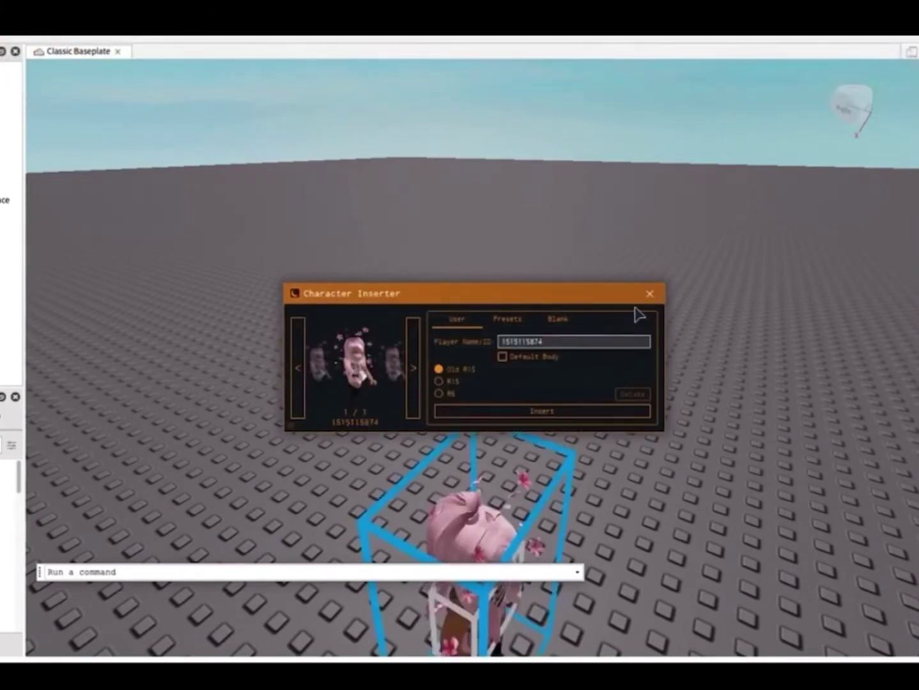
pyautogui.click(650, 293)
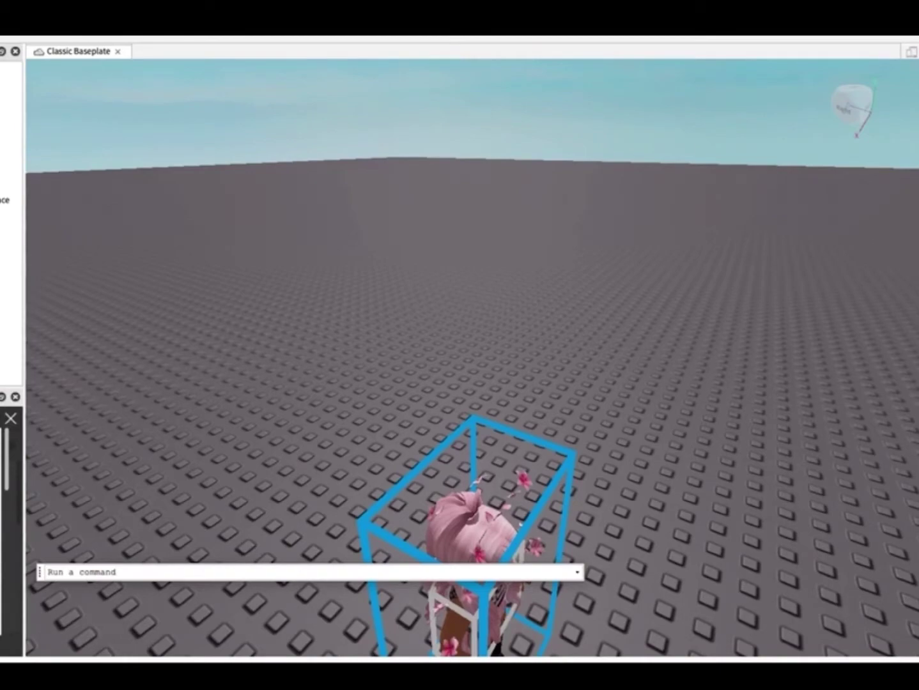
# Dismiss the extra panel and turn the view to face the character.
pyautogui.click(11, 418)
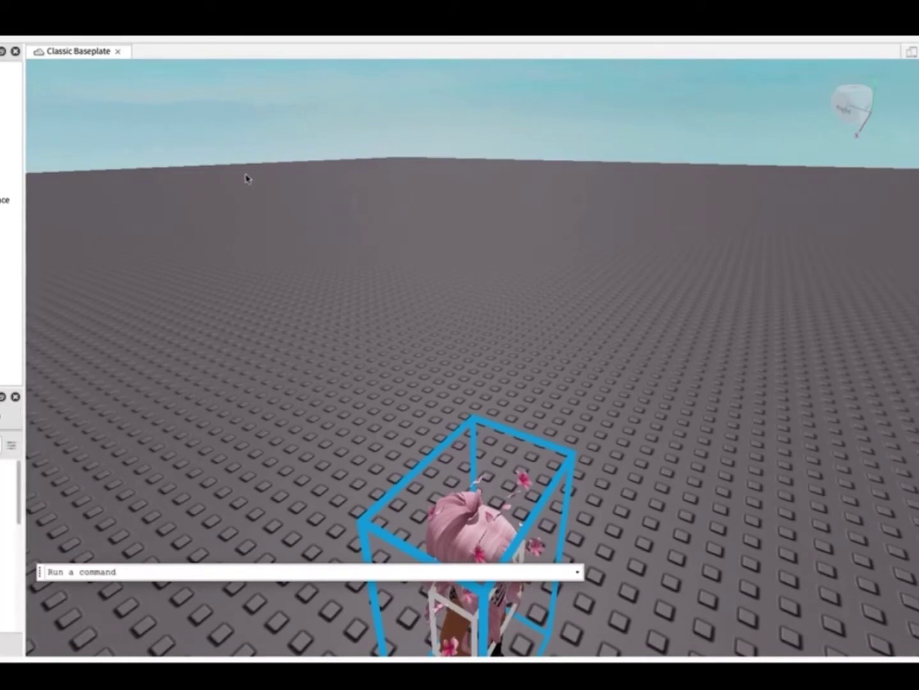
pyautogui.moveTo(356, 306); pyautogui.dragTo(356, 305, button='right')
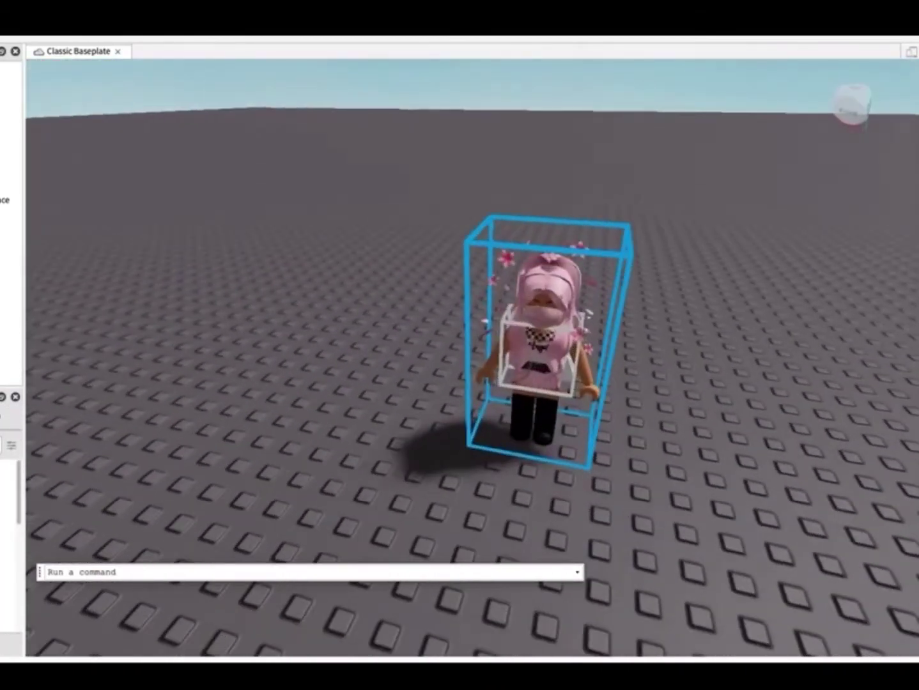
pyautogui.click(137, 36)
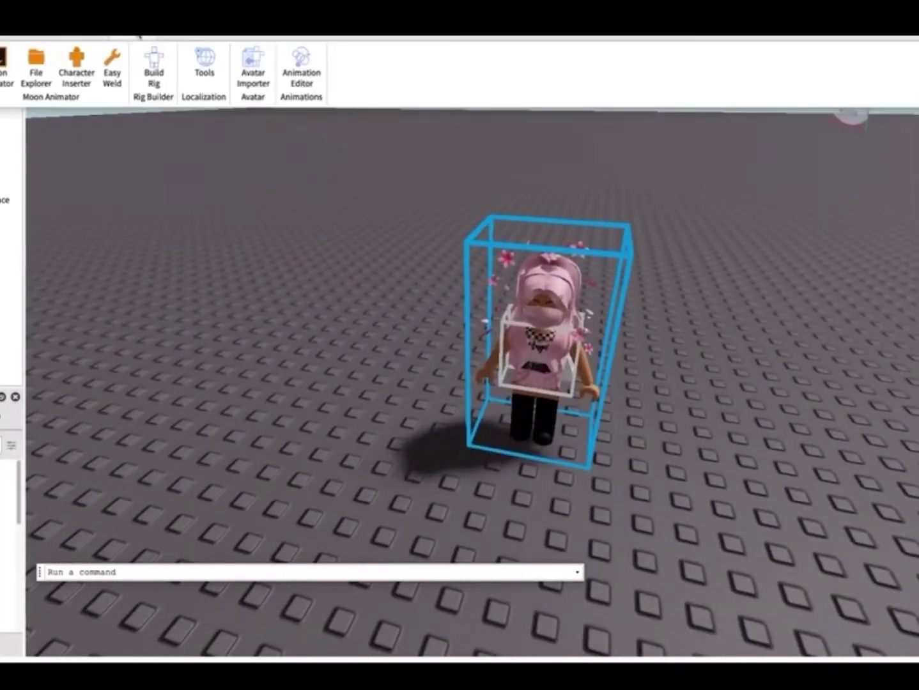
# Create a new Moon Animator animation named 'Gfx intro' and move its window bottom-left.
pyautogui.click(5, 66)
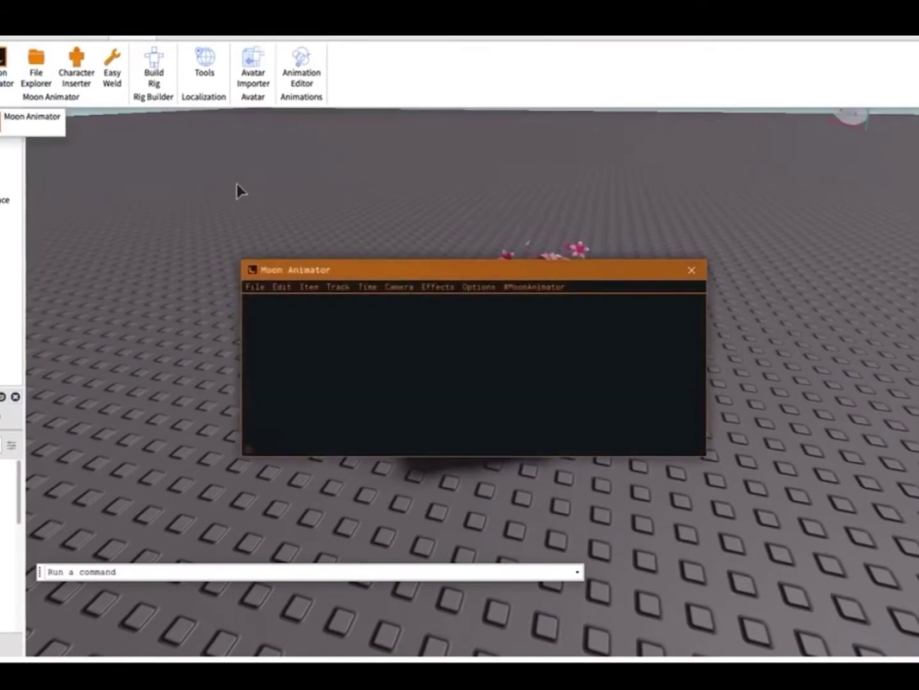
pyautogui.click(260, 288)
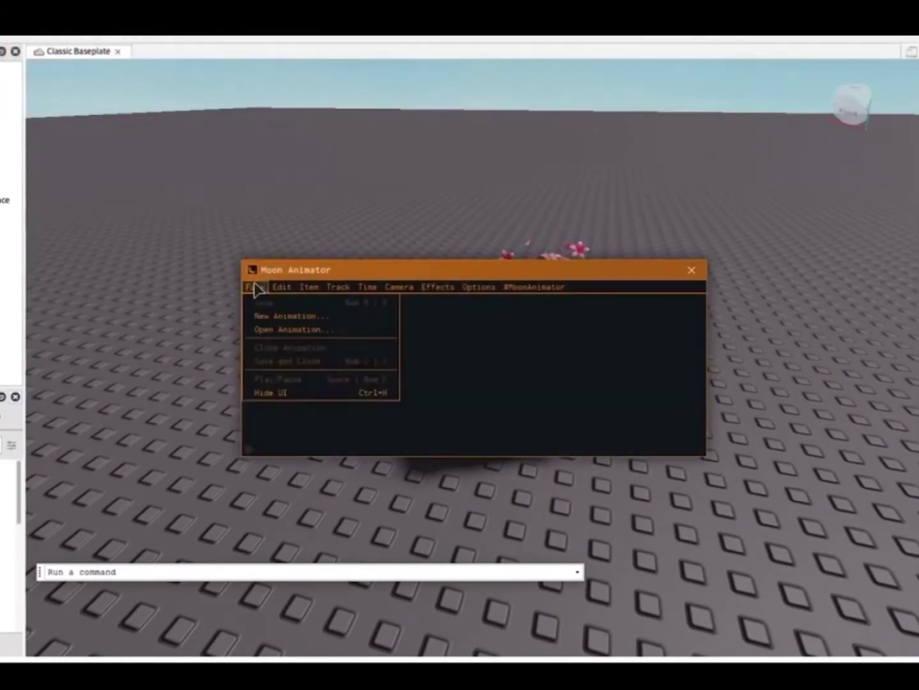
pyautogui.click(291, 317)
pyautogui.write('Gfx intro')
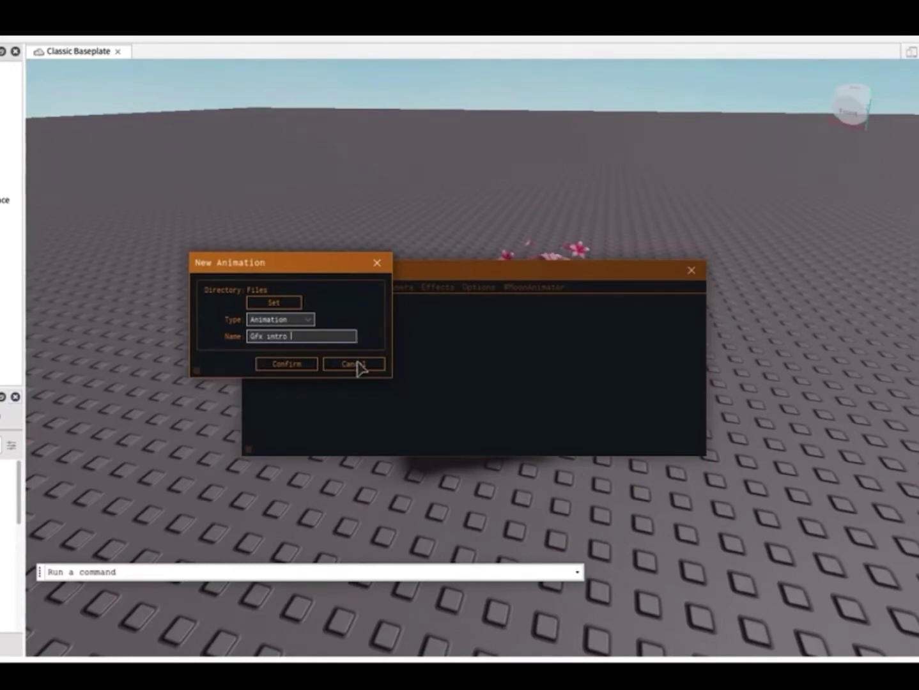
pyautogui.click(281, 366)
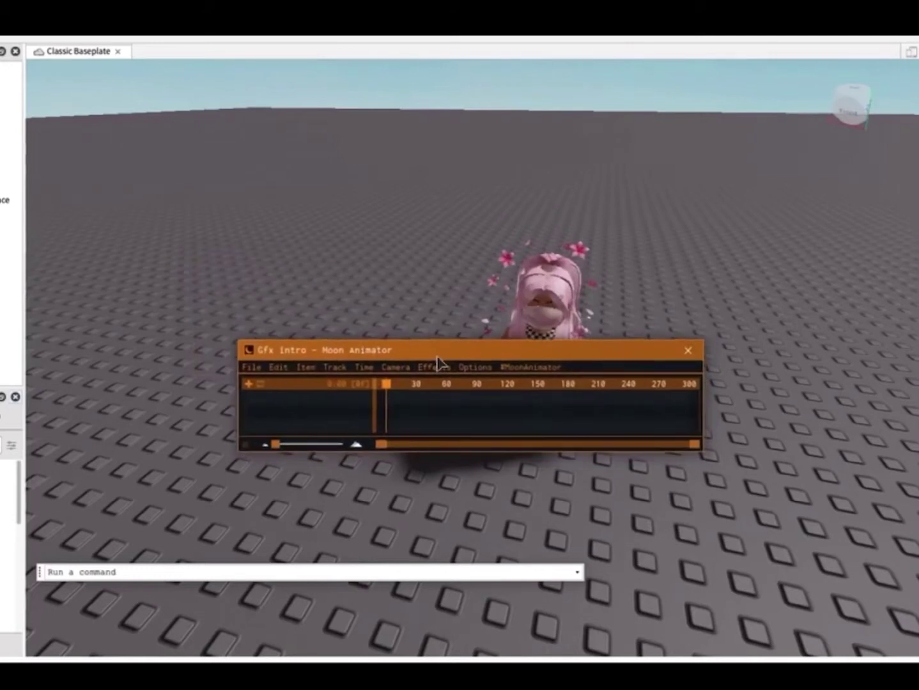
pyautogui.moveTo(441, 356); pyautogui.dragTo(215, 604)
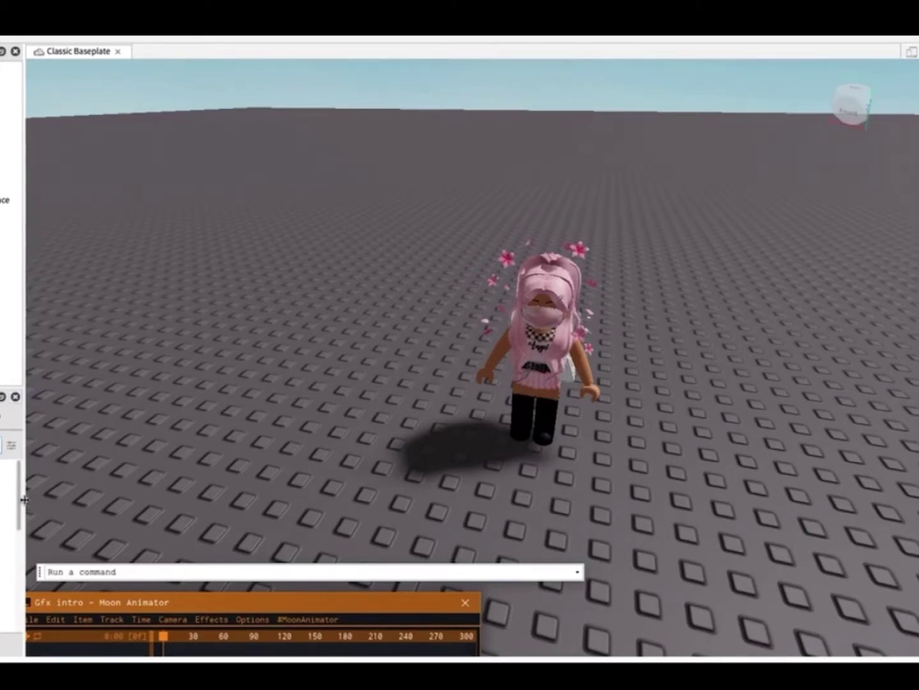
# Focus the view on the bedroom house model and look down over it.
pyautogui.click(16, 350)
pyautogui.press('f')
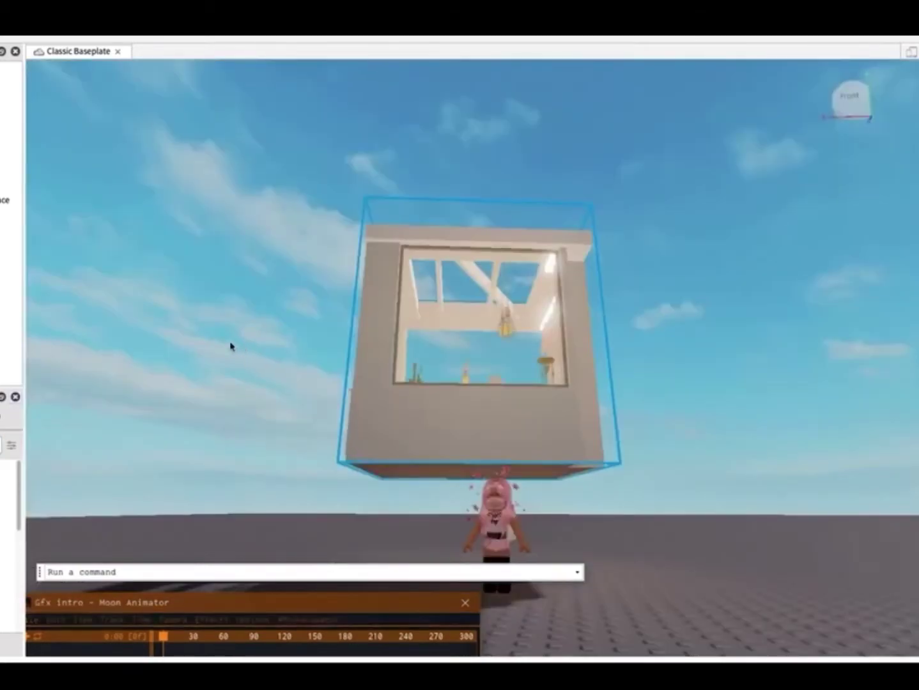
pyautogui.moveTo(231, 346); pyautogui.dragTo(232, 350, button='right')
pyautogui.scroll(-3, 540, 168)
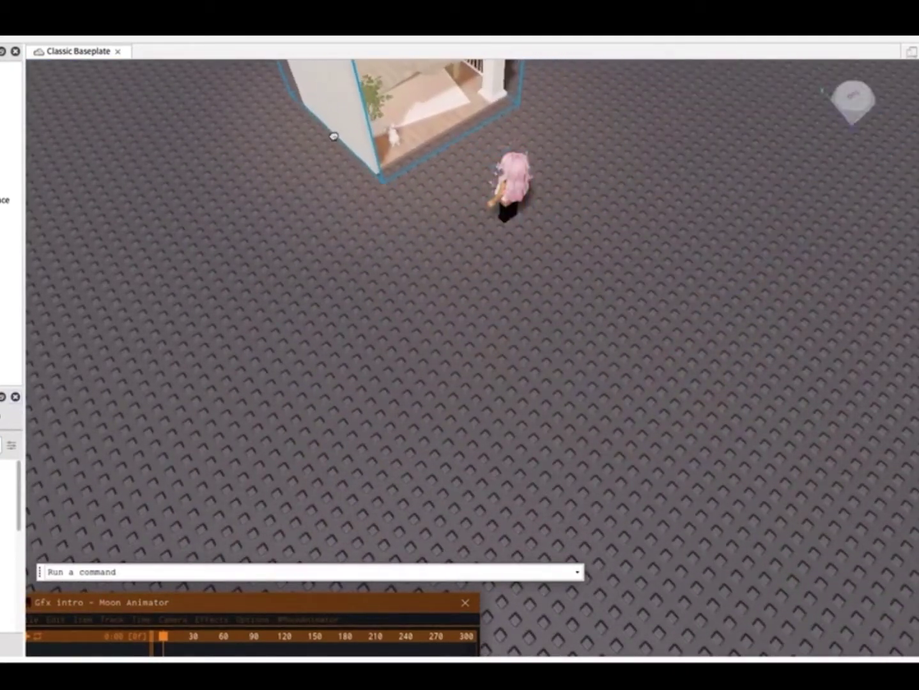
# Rotate the pink-haired character 180° to face the viewer, then raise the animator window.
pyautogui.click(511, 185)
pyautogui.press('f')
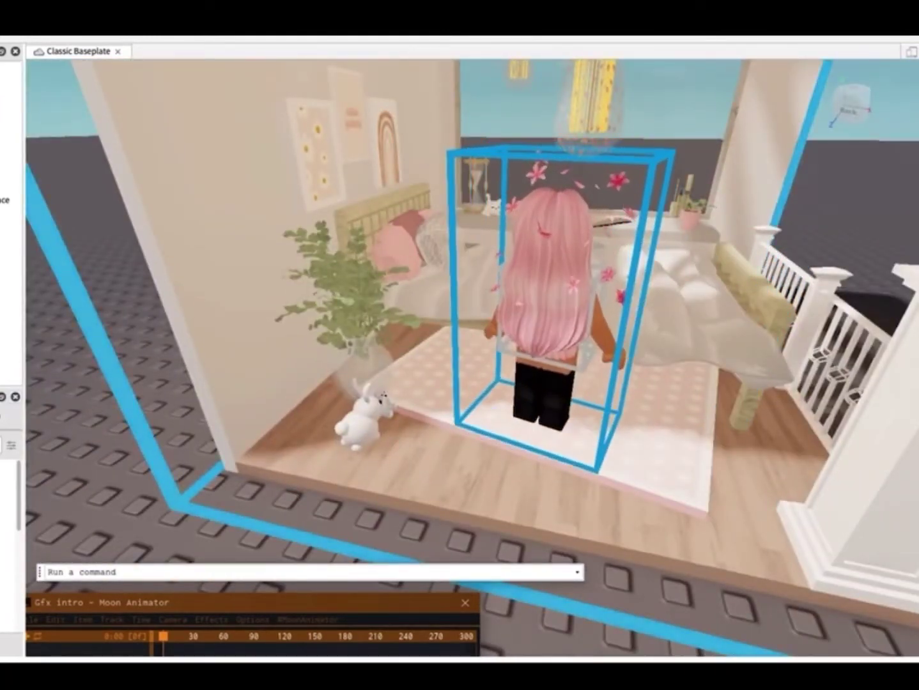
pyautogui.hotkey('ctrl', '4')
pyautogui.moveTo(613, 339); pyautogui.dragTo(467, 313)
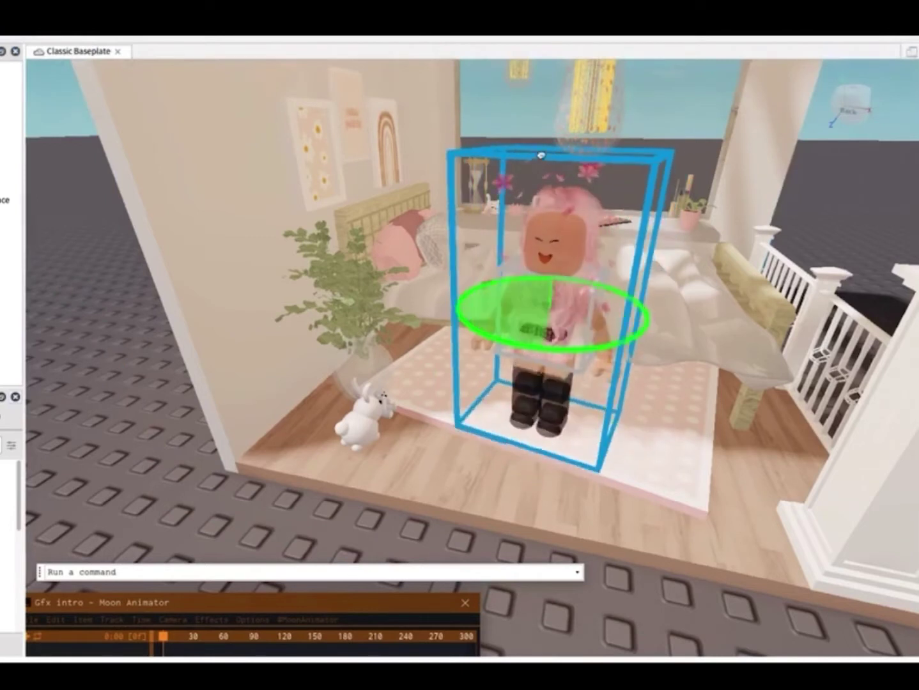
pyautogui.click(589, 656)
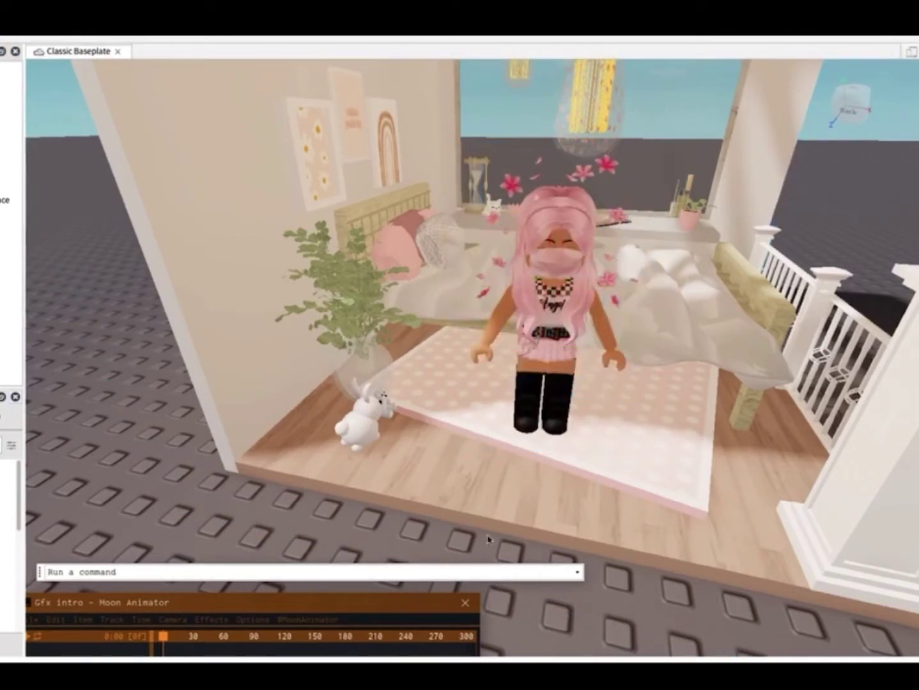
pyautogui.moveTo(275, 602); pyautogui.dragTo(310, 476)
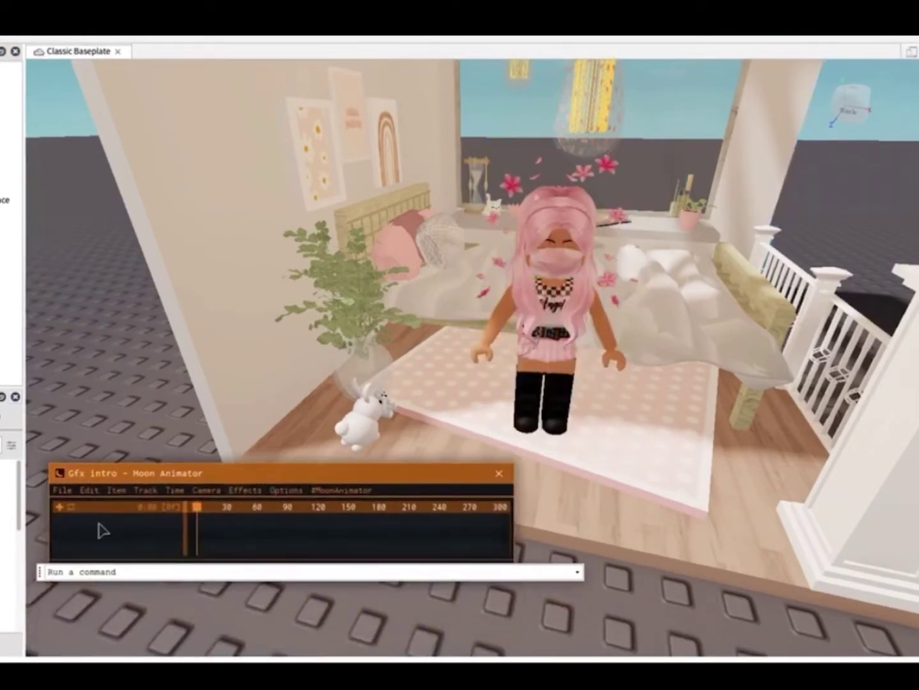
# Add the pink character's rig as a track in the Moon Animator timeline.
pyautogui.click(59, 507)
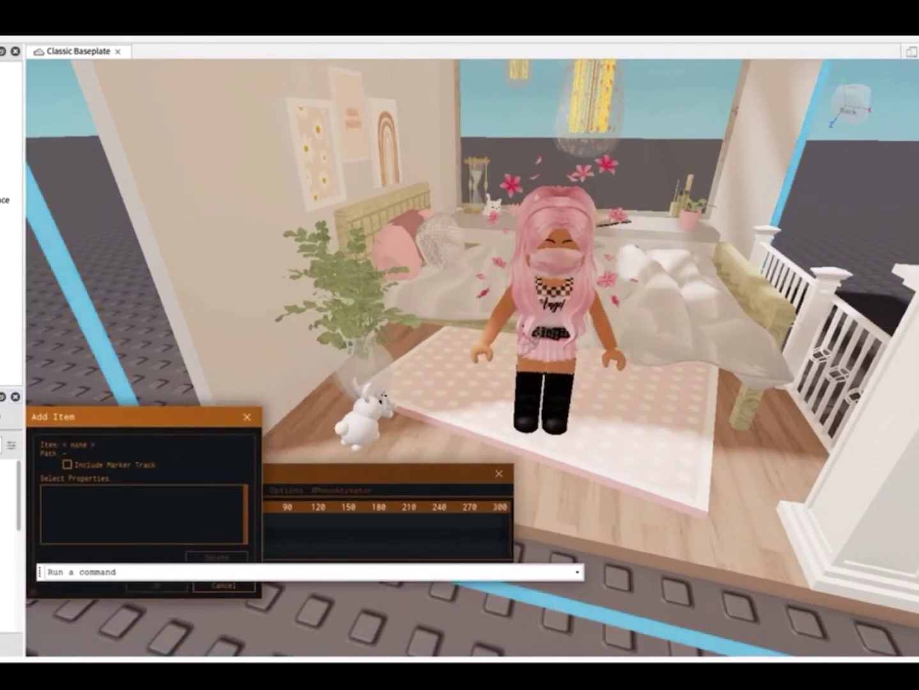
pyautogui.click(543, 358)
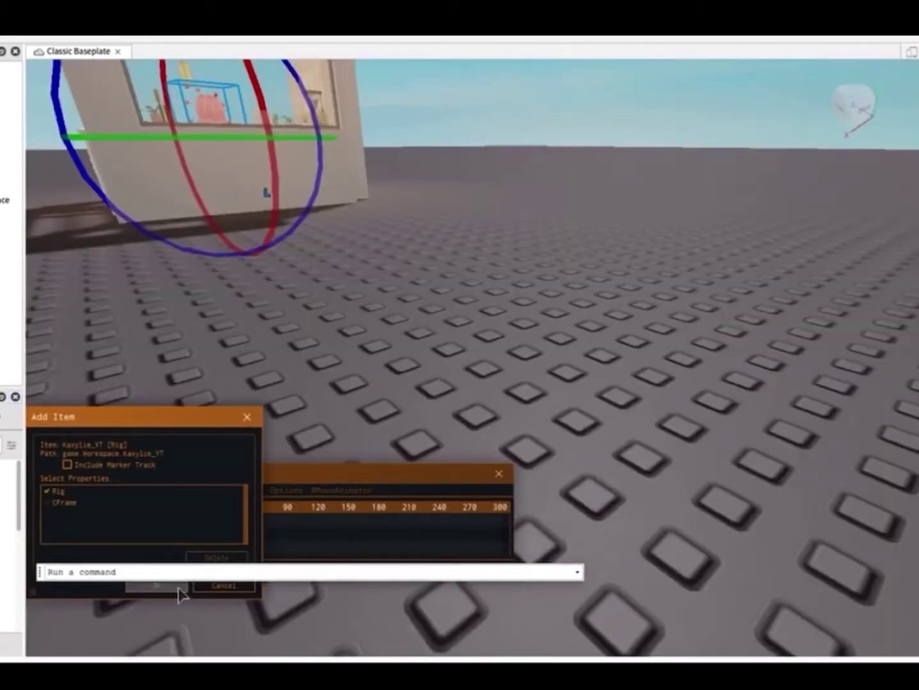
pyautogui.click(180, 588)
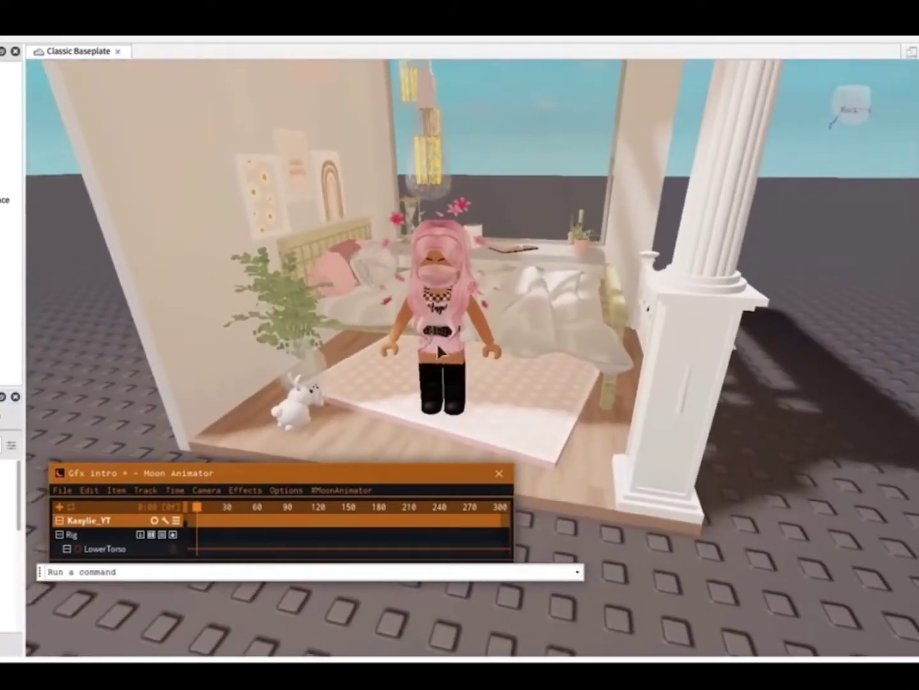
# Key a raised right arm and shift that keyframe later in time.
pyautogui.click(401, 334)
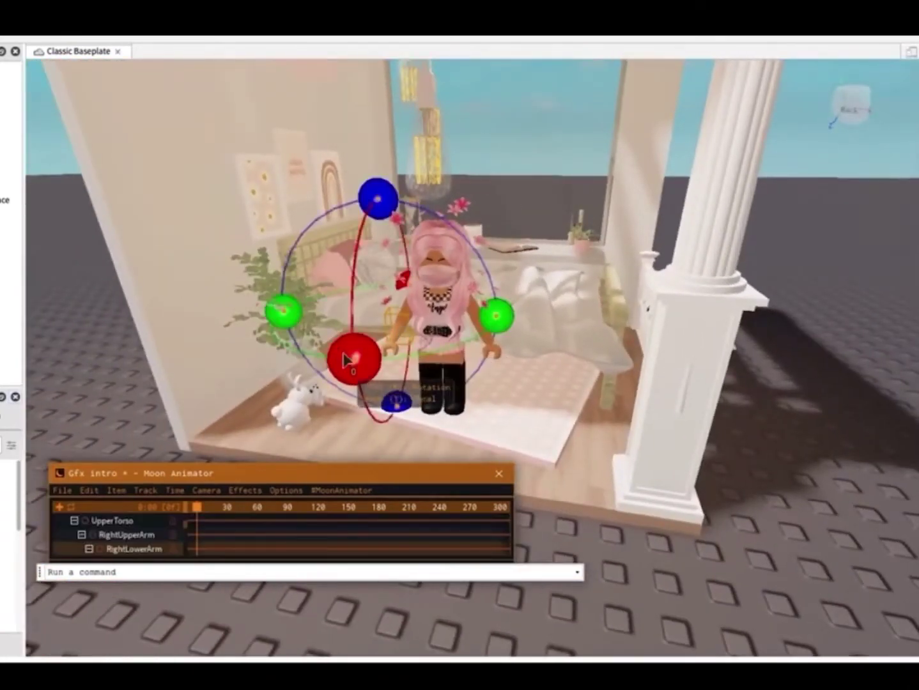
pyautogui.moveTo(354, 360)
pyautogui.mouseDown()
pyautogui.moveTo(362, 225)
pyautogui.moveTo(380, 227)
pyautogui.mouseUp()
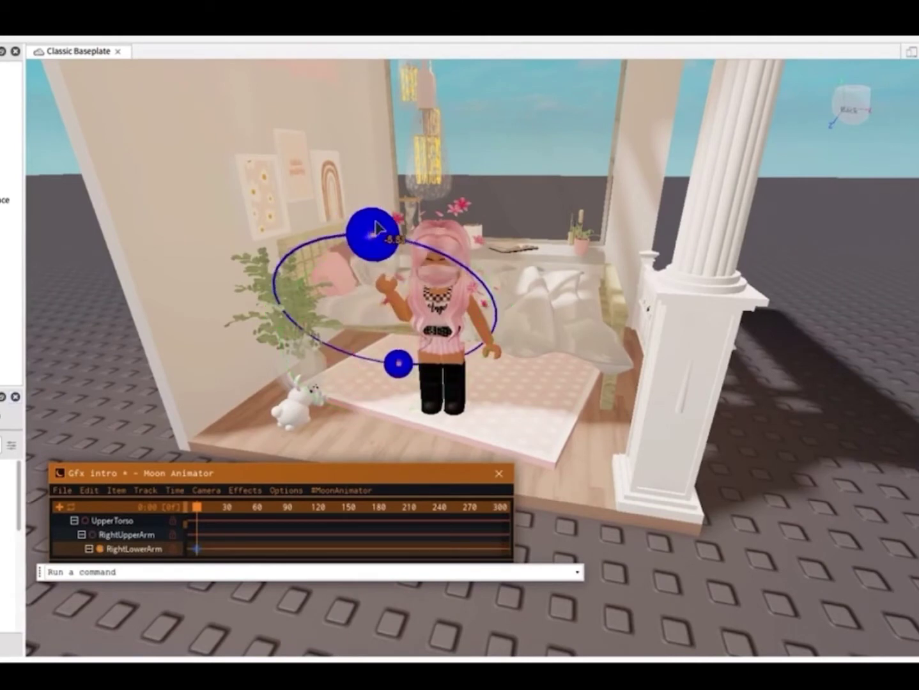
pyautogui.moveTo(306, 479); pyautogui.dragTo(321, 401)
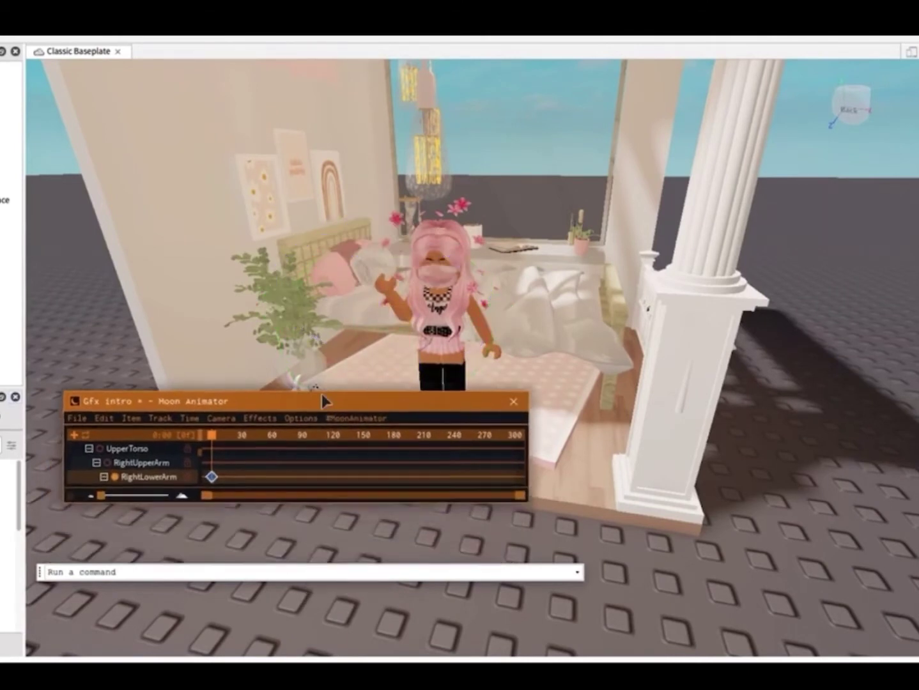
pyautogui.moveTo(212, 472); pyautogui.dragTo(227, 471)
pyautogui.click(192, 439)
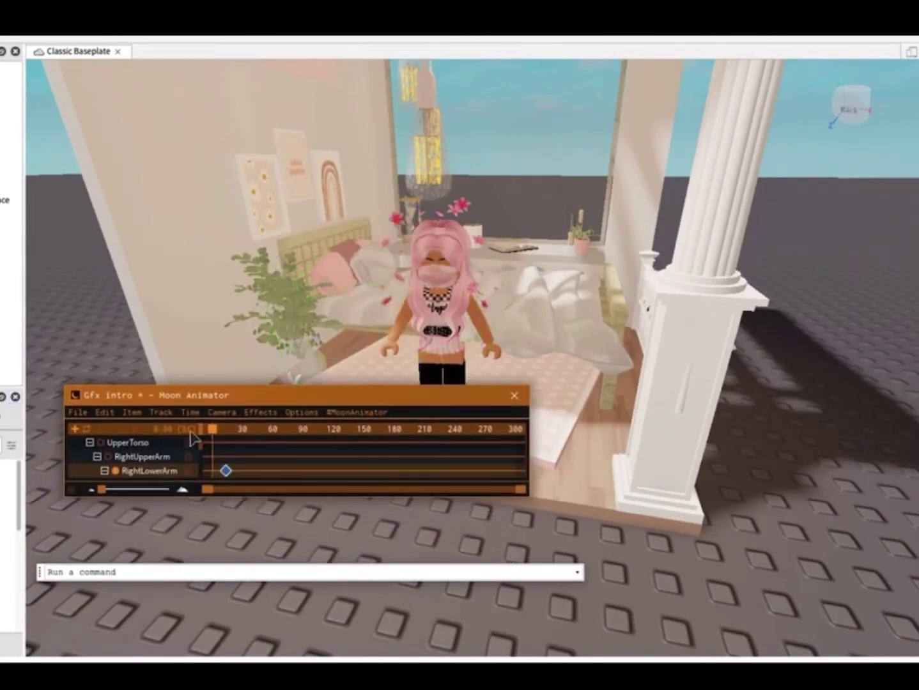
pyautogui.press('.')
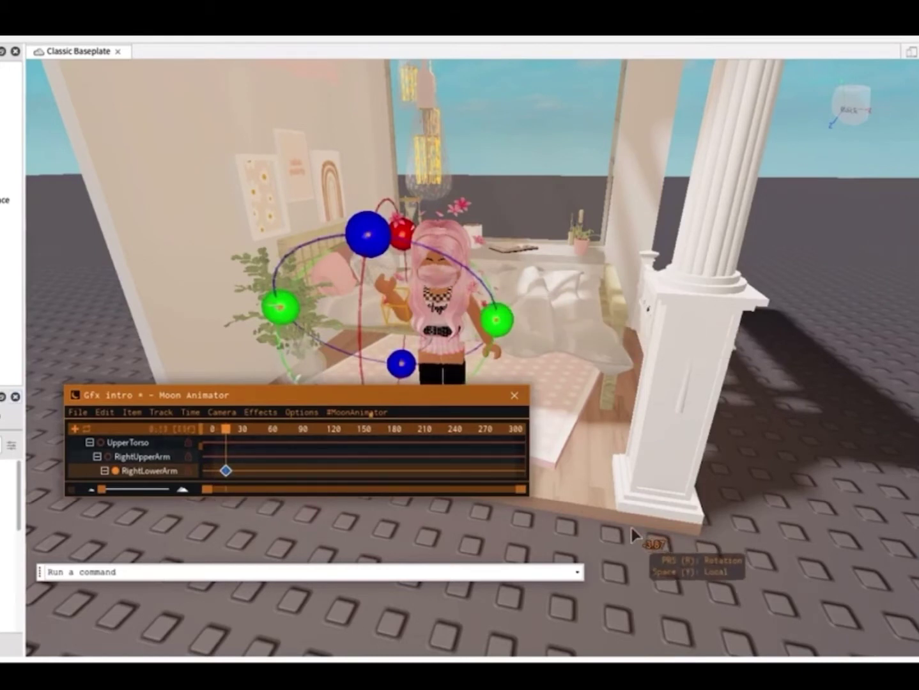
# Key rotations for the right hand, head and upper torso.
pyautogui.click(383, 282)
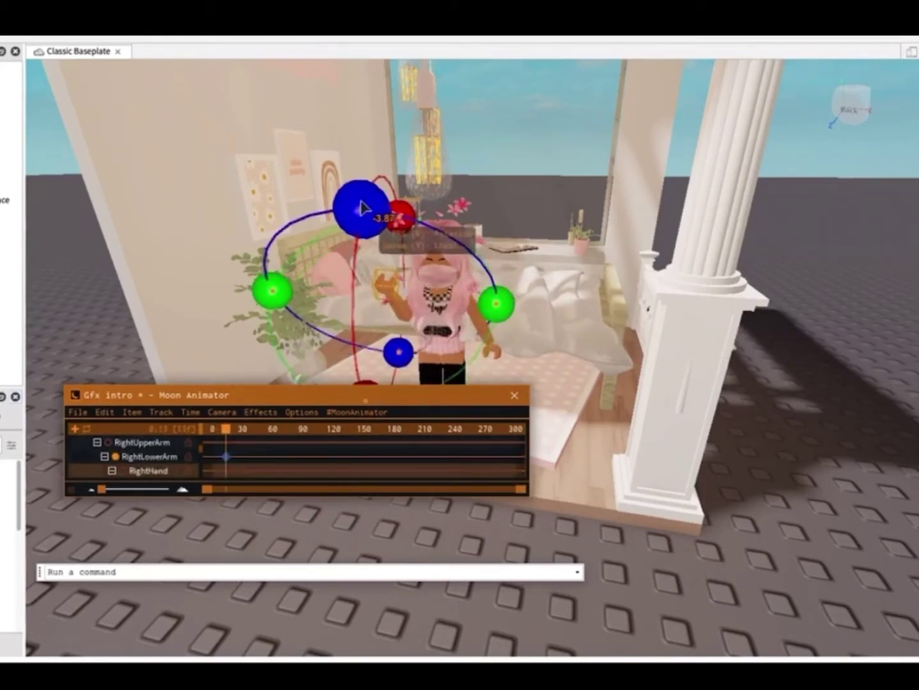
pyautogui.moveTo(362, 206); pyautogui.dragTo(381, 207)
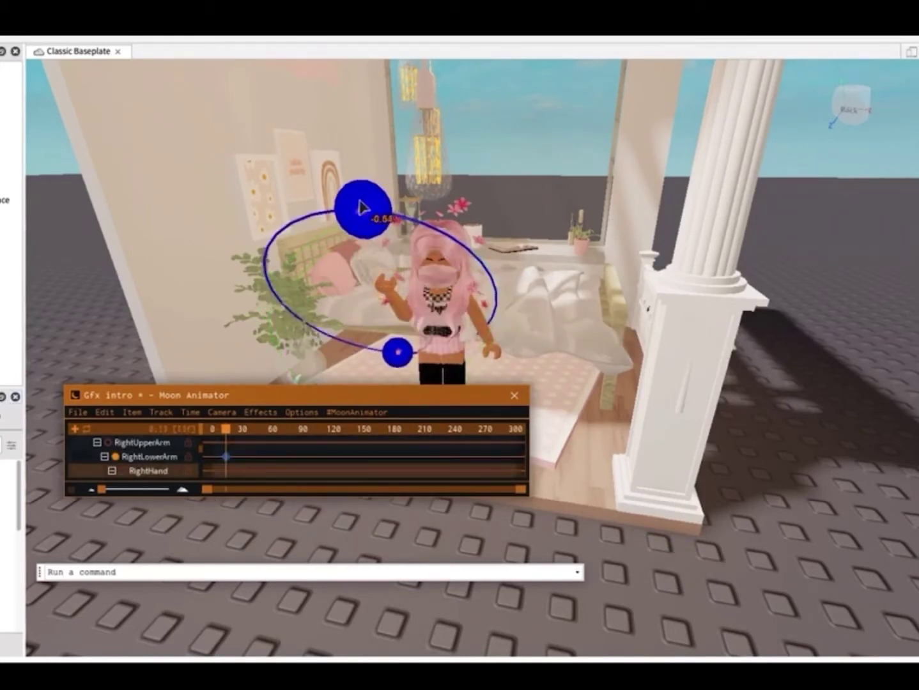
pyautogui.click(440, 259)
pyautogui.moveTo(438, 155); pyautogui.dragTo(458, 167)
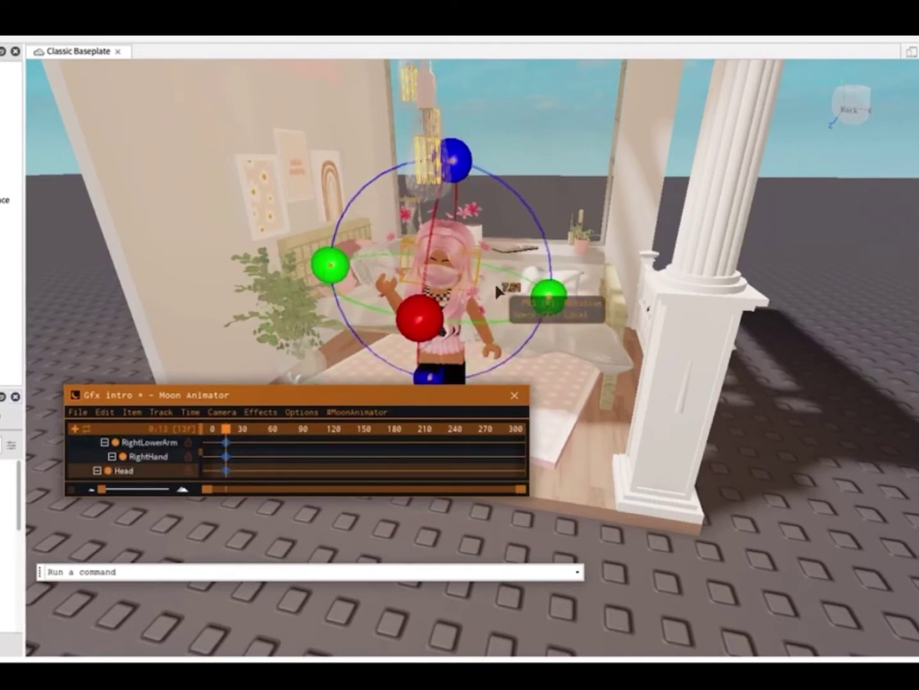
pyautogui.click(441, 256)
pyautogui.moveTo(416, 230)
pyautogui.mouseDown()
pyautogui.moveTo(401, 243)
pyautogui.moveTo(353, 228)
pyautogui.mouseUp()
pyautogui.click(387, 284)
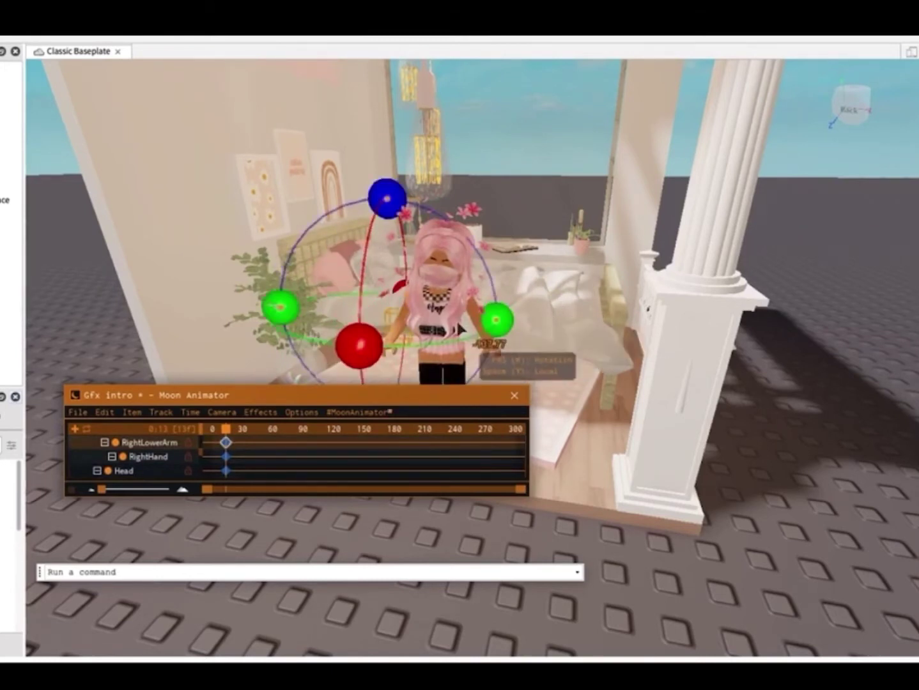
pyautogui.click(447, 320)
pyautogui.moveTo(434, 219)
pyautogui.mouseDown()
pyautogui.moveTo(445, 221)
pyautogui.moveTo(438, 212)
pyautogui.mouseUp()
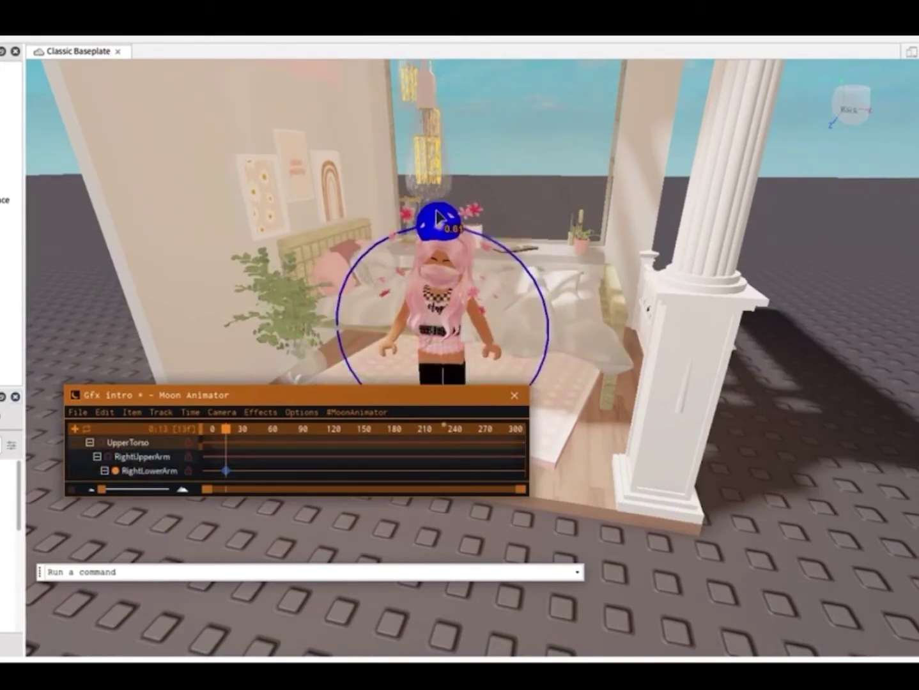
pyautogui.click(459, 374)
# Rotate the left upper leg and left foot, keying both.
pyautogui.moveTo(563, 348); pyautogui.dragTo(522, 312)
pyautogui.moveTo(522, 312); pyautogui.dragTo(543, 234, button='right')
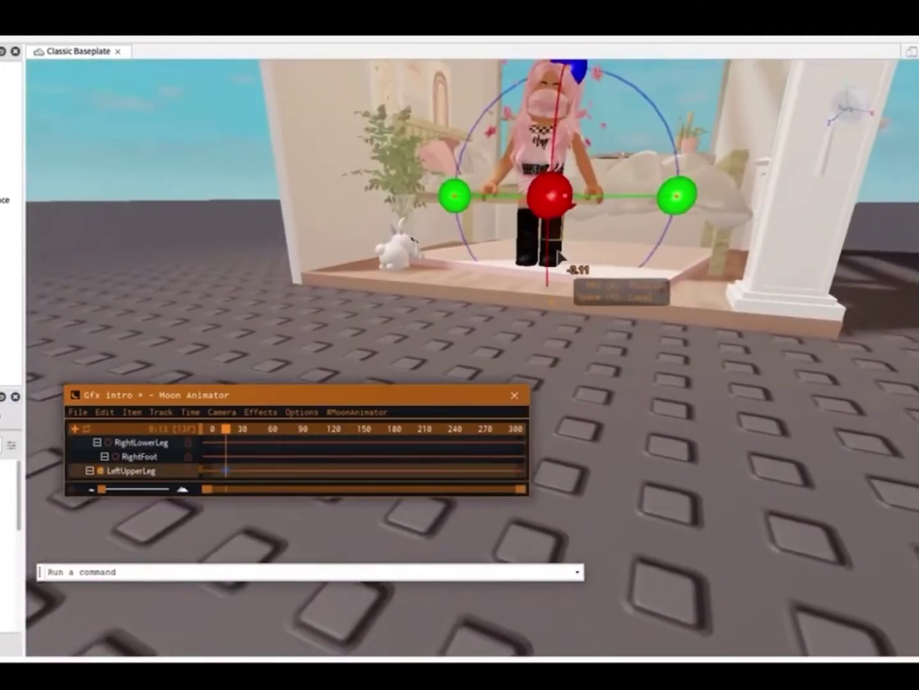
pyautogui.click(543, 267)
pyautogui.moveTo(530, 276); pyautogui.dragTo(534, 274)
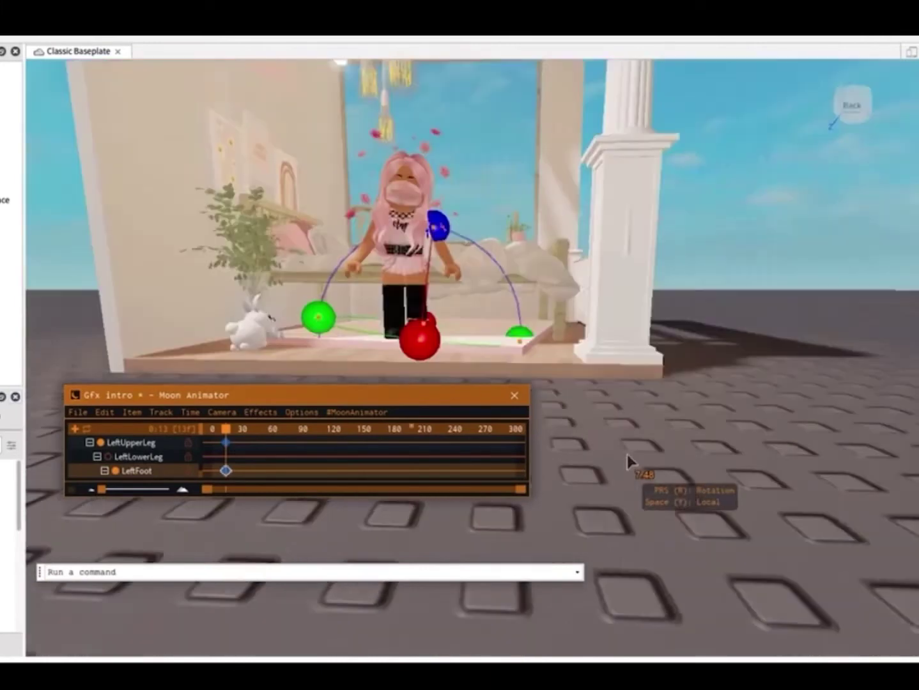
# Move the LeftFoot keyframe to about frame 30 and reframe the view on the character.
pyautogui.moveTo(628, 461); pyautogui.dragTo(625, 453, button='right')
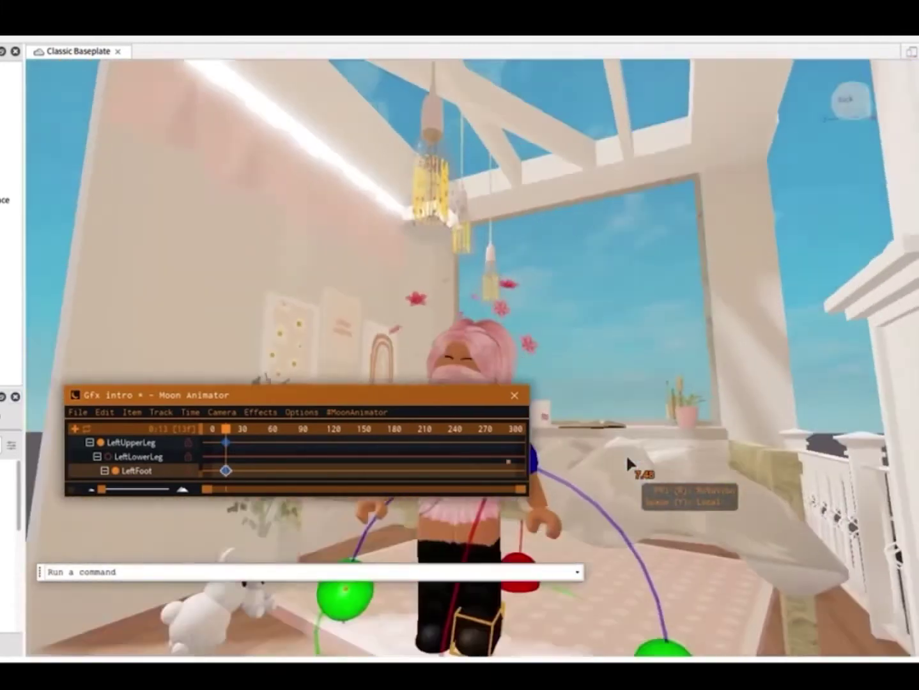
pyautogui.scroll(-10, 626, 452)
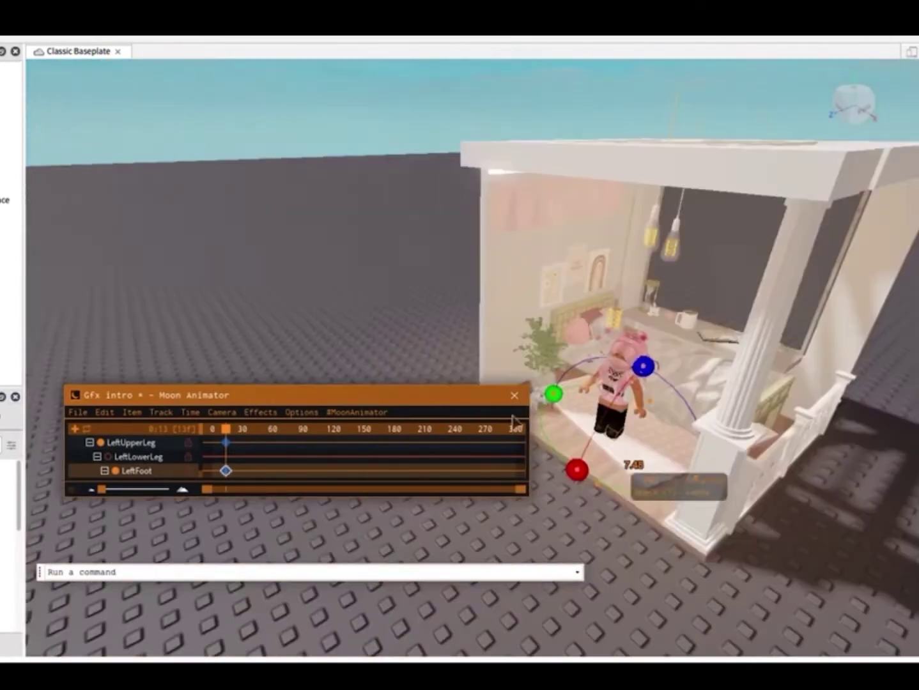
pyautogui.moveTo(225, 471); pyautogui.dragTo(250, 471)
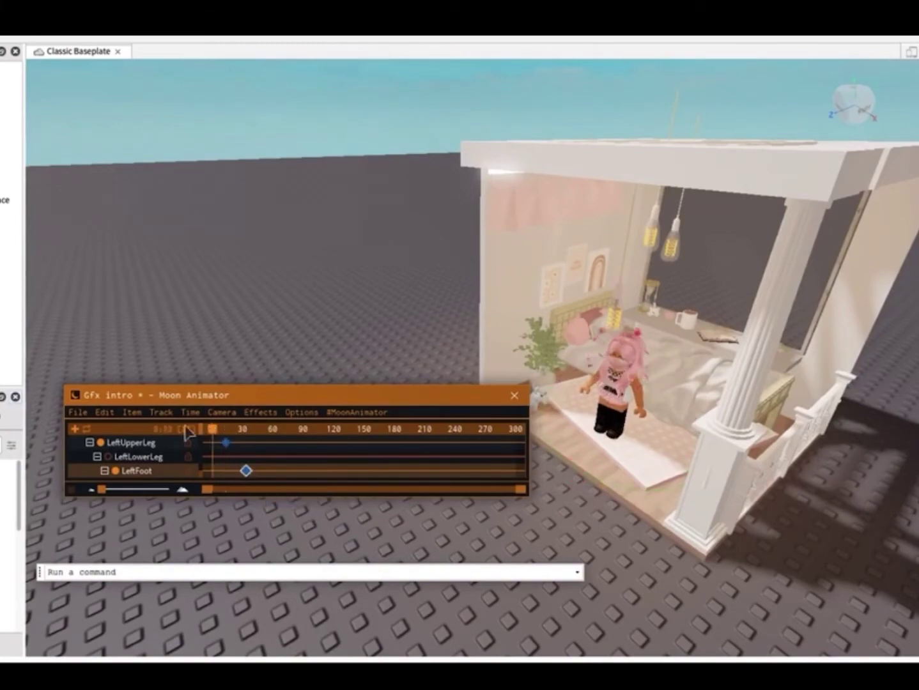
pyautogui.moveTo(708, 461); pyautogui.dragTo(700, 473, button='right')
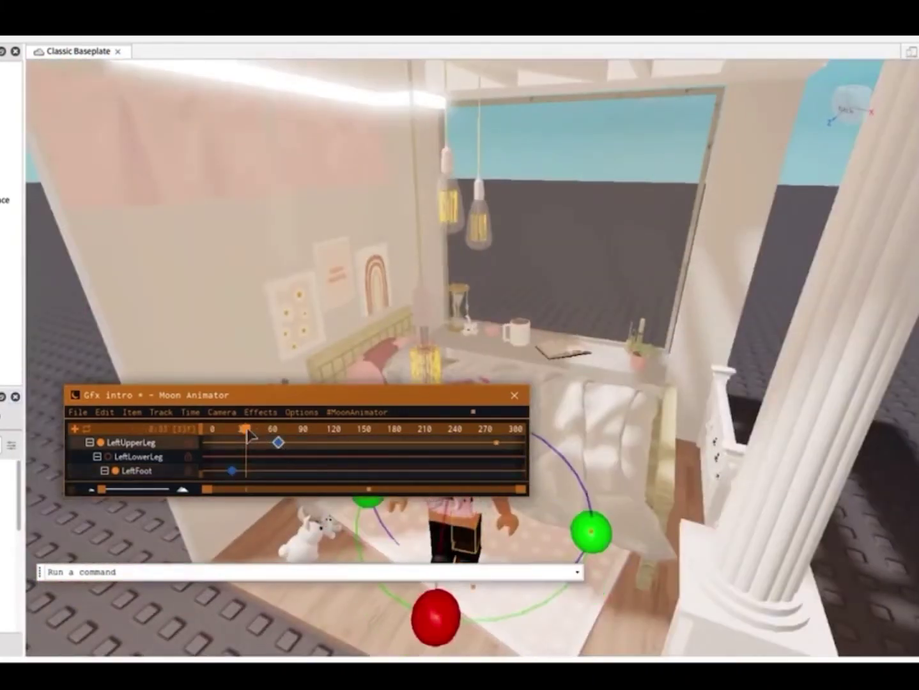
pyautogui.moveTo(626, 489)
pyautogui.mouseDown(button='right')
pyautogui.moveTo(548, 396)
pyautogui.moveTo(700, 435)
pyautogui.mouseUp(button='right')
# Raise the right lower arm into a wave at frame 60.
pyautogui.click(538, 403)
pyautogui.click(513, 334)
pyautogui.moveTo(513, 334); pyautogui.dragTo(369, 203, button='right')
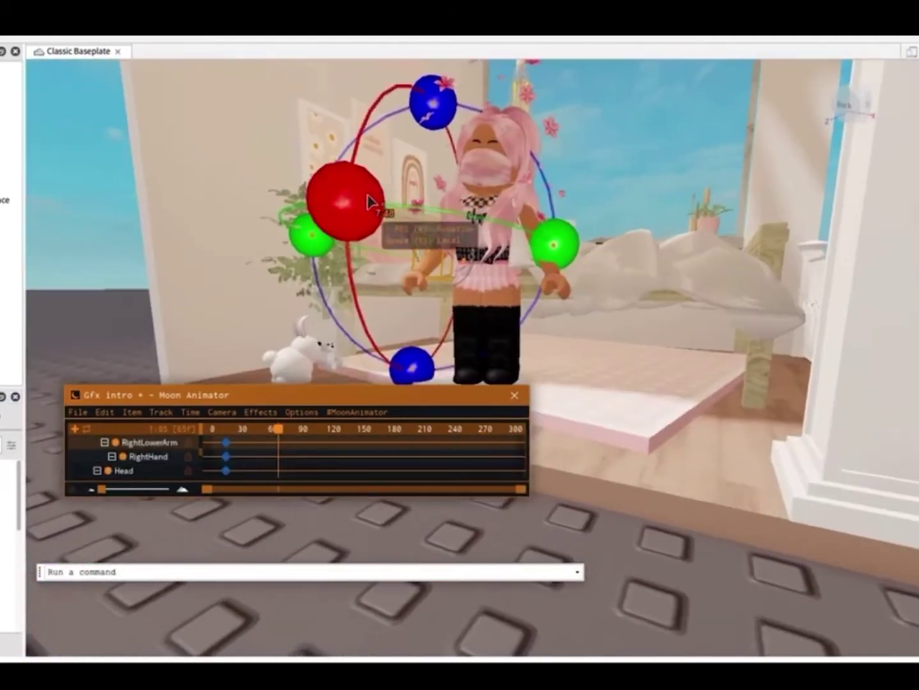
pyautogui.moveTo(369, 203); pyautogui.dragTo(441, 141)
pyautogui.moveTo(226, 471)
pyautogui.mouseDown()
pyautogui.moveTo(302, 471)
pyautogui.moveTo(374, 457)
pyautogui.mouseUp()
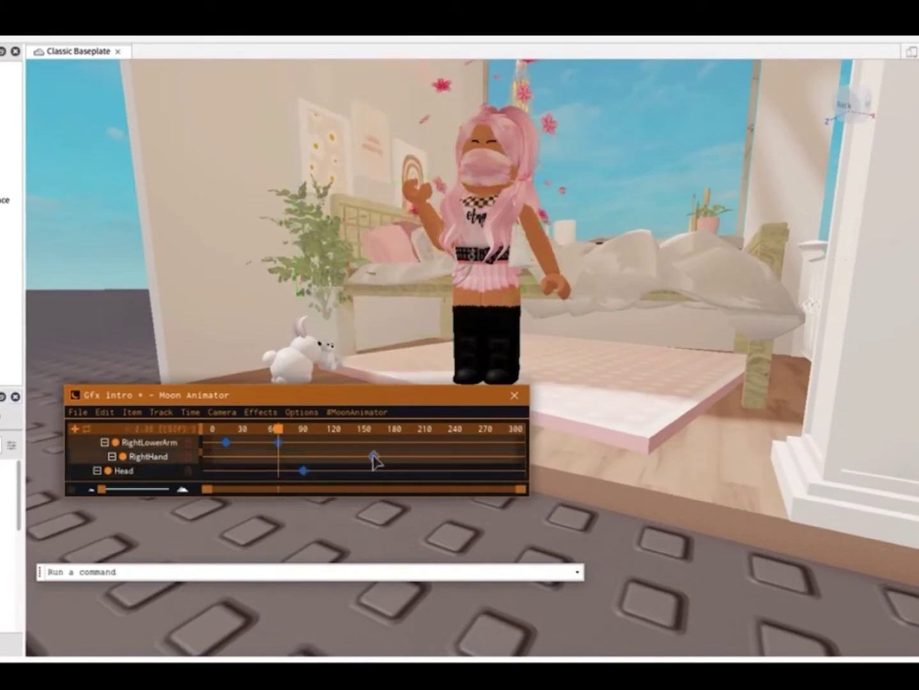
# Preview the wave, undo a stray move, and place the RightHand keyframe at frame 120.
pyautogui.press('space')
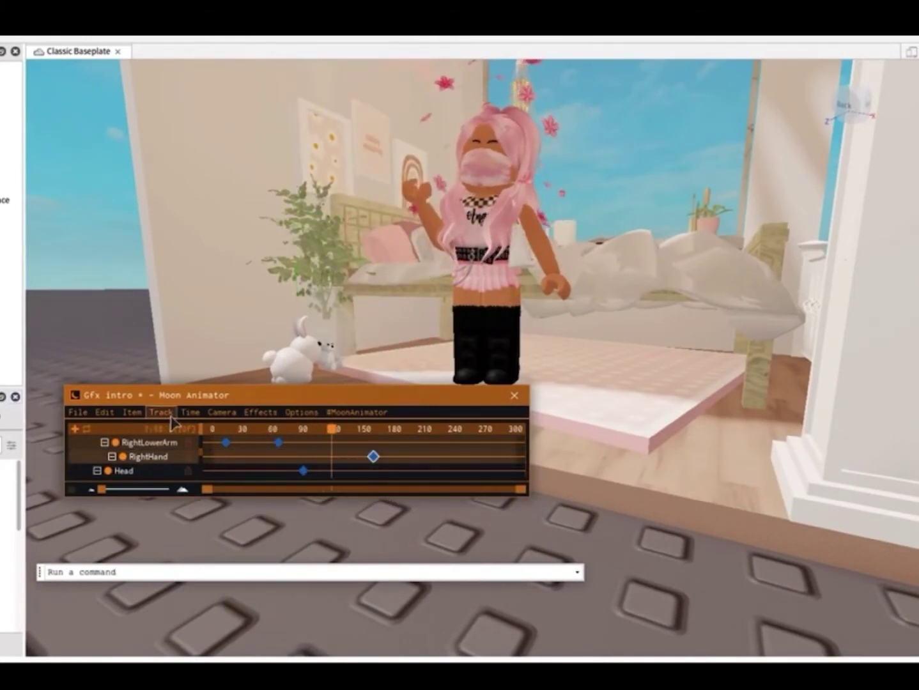
pyautogui.hotkey('ctrl', 'z')
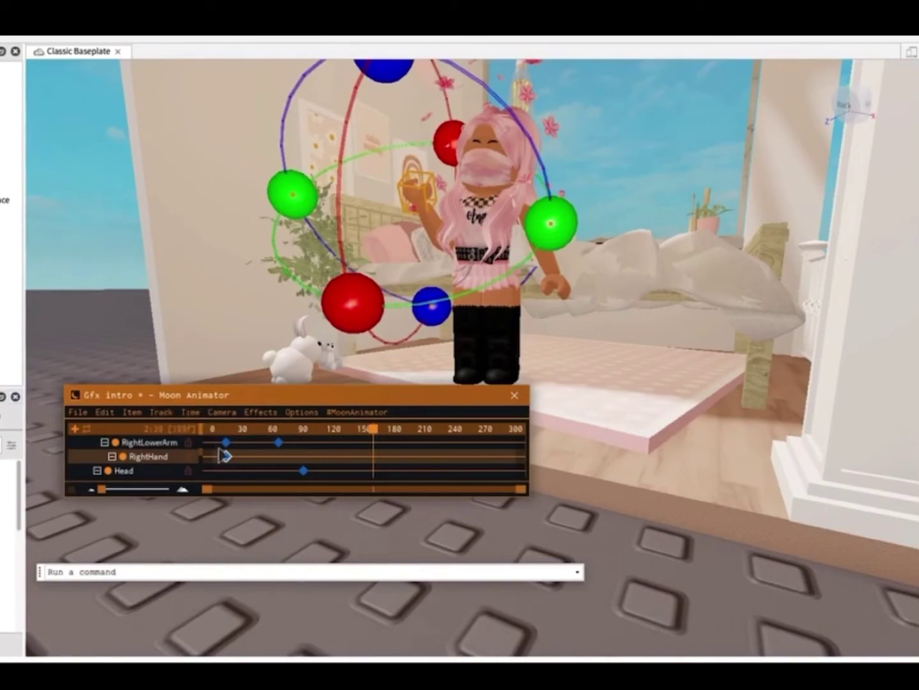
pyautogui.moveTo(224, 456)
pyautogui.mouseDown()
pyautogui.moveTo(333, 457)
pyautogui.moveTo(192, 437)
pyautogui.mouseUp()
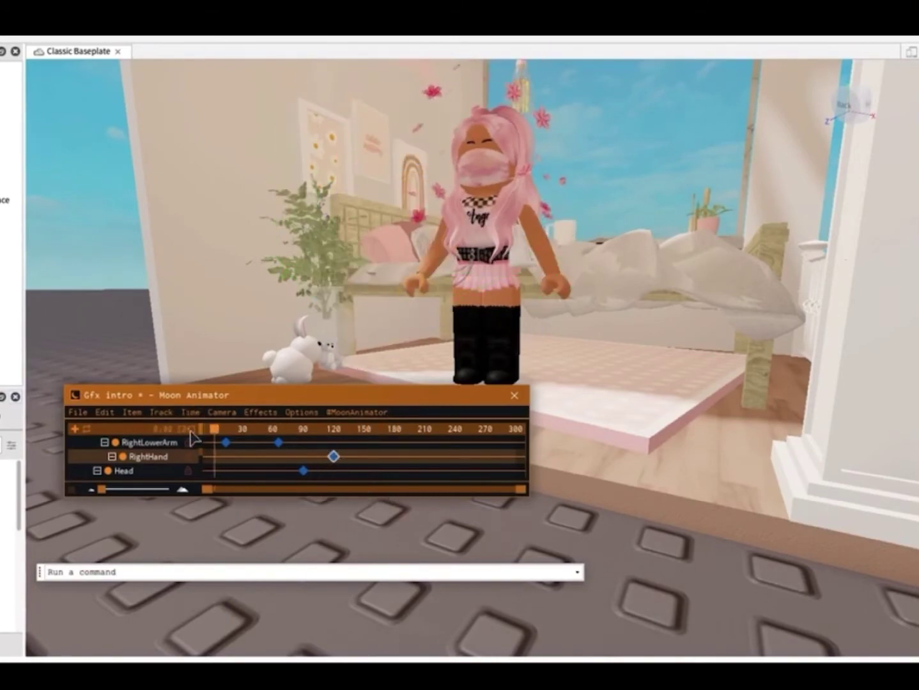
pyautogui.press('space')
pyautogui.moveTo(701, 447); pyautogui.dragTo(700, 446, button='right')
# Rotate the raised right hand on two axes for its frame-120 keyframe.
pyautogui.click(423, 225)
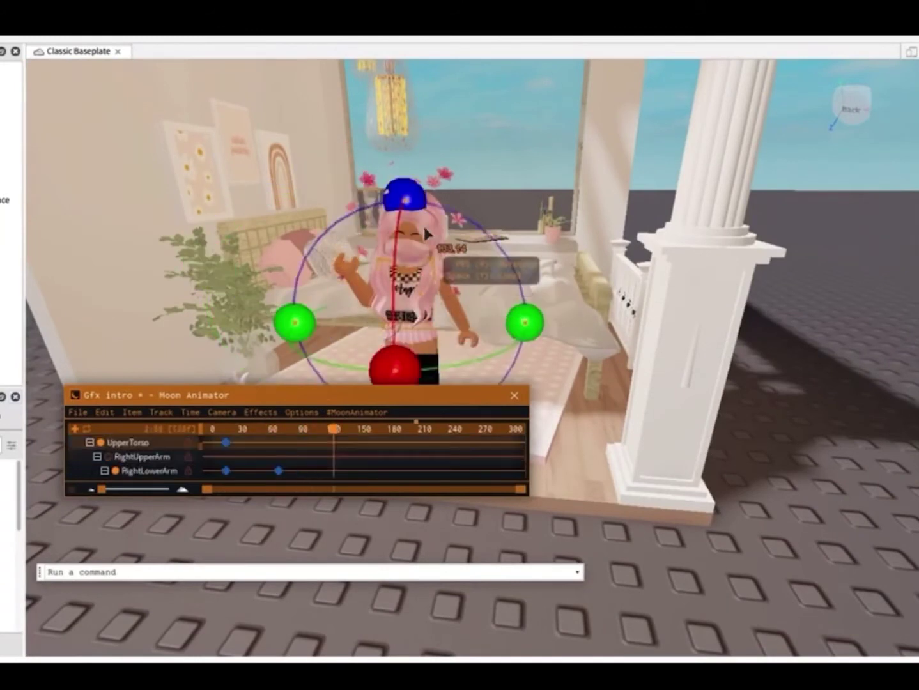
pyautogui.click(424, 230)
pyautogui.click(346, 258)
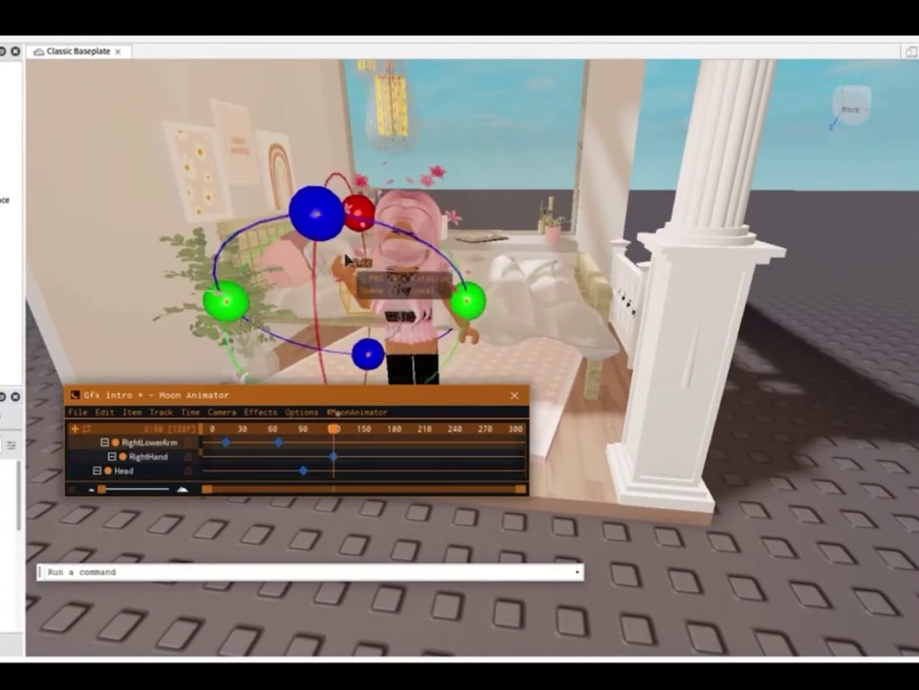
pyautogui.moveTo(316, 211); pyautogui.dragTo(365, 195)
pyautogui.click(334, 456)
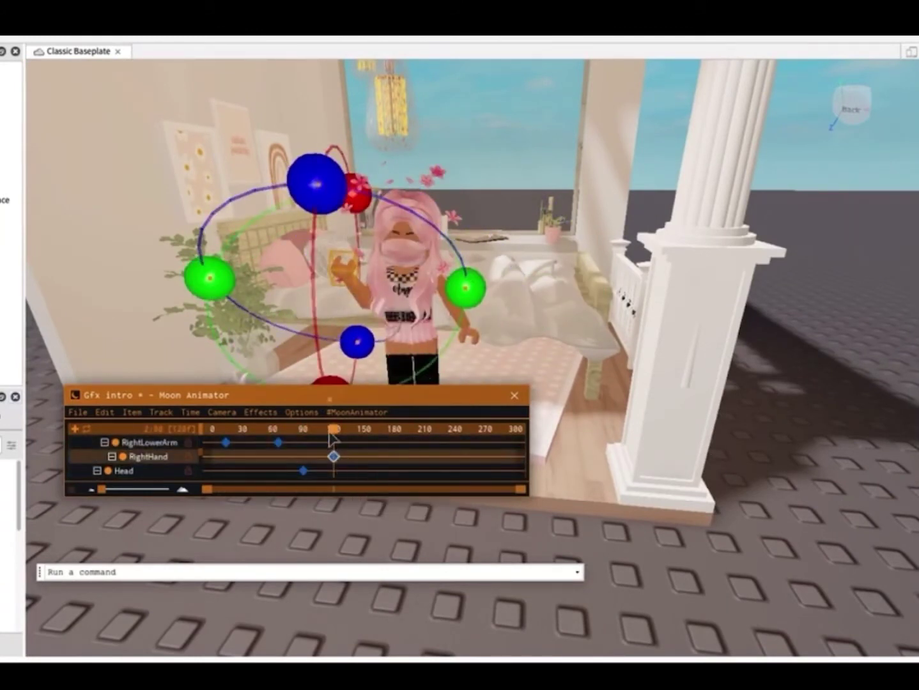
pyautogui.moveTo(329, 433); pyautogui.dragTo(218, 429)
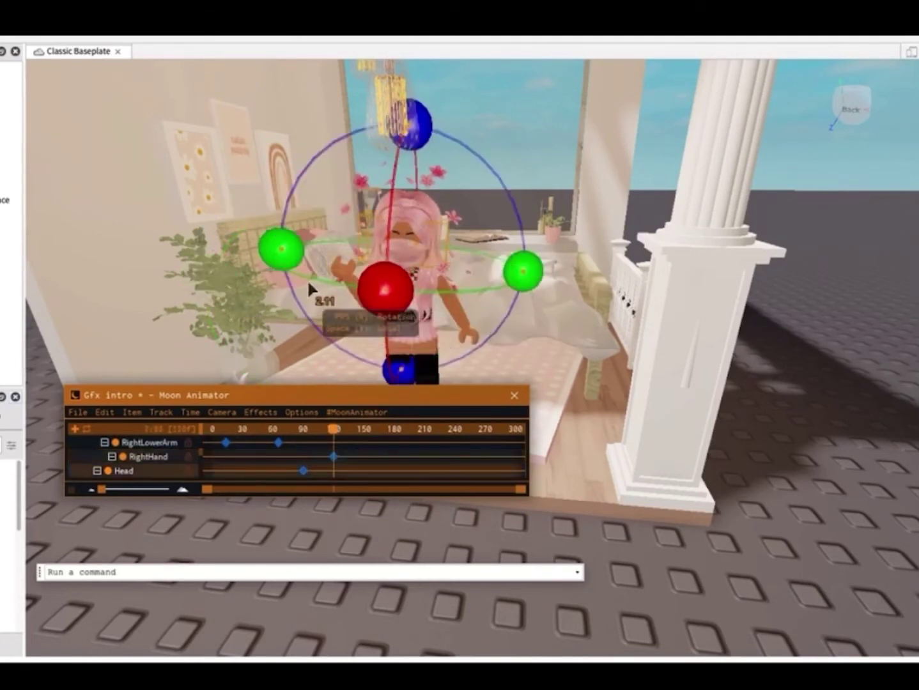
pyautogui.moveTo(319, 181)
pyautogui.mouseDown()
pyautogui.moveTo(363, 185)
pyautogui.moveTo(293, 164)
pyautogui.mouseUp()
pyautogui.moveTo(352, 192)
pyautogui.mouseDown()
pyautogui.moveTo(326, 189)
pyautogui.moveTo(358, 205)
pyautogui.moveTo(305, 274)
pyautogui.moveTo(386, 237)
pyautogui.mouseUp()
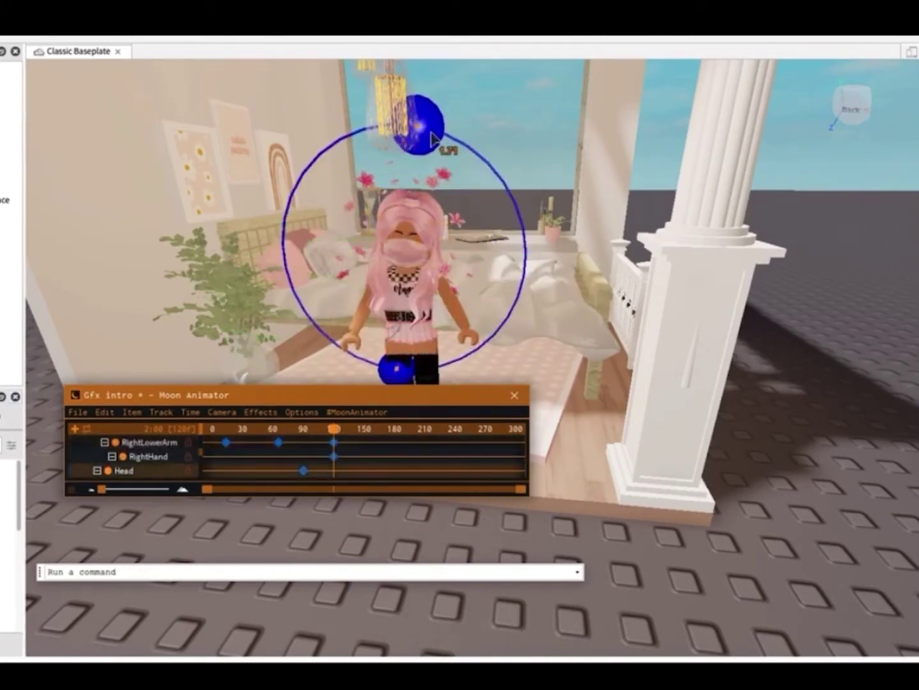
# Preview the animation and rotate the left lower arm.
pyautogui.click(422, 365)
pyautogui.moveTo(601, 411); pyautogui.dragTo(368, 412, button='right')
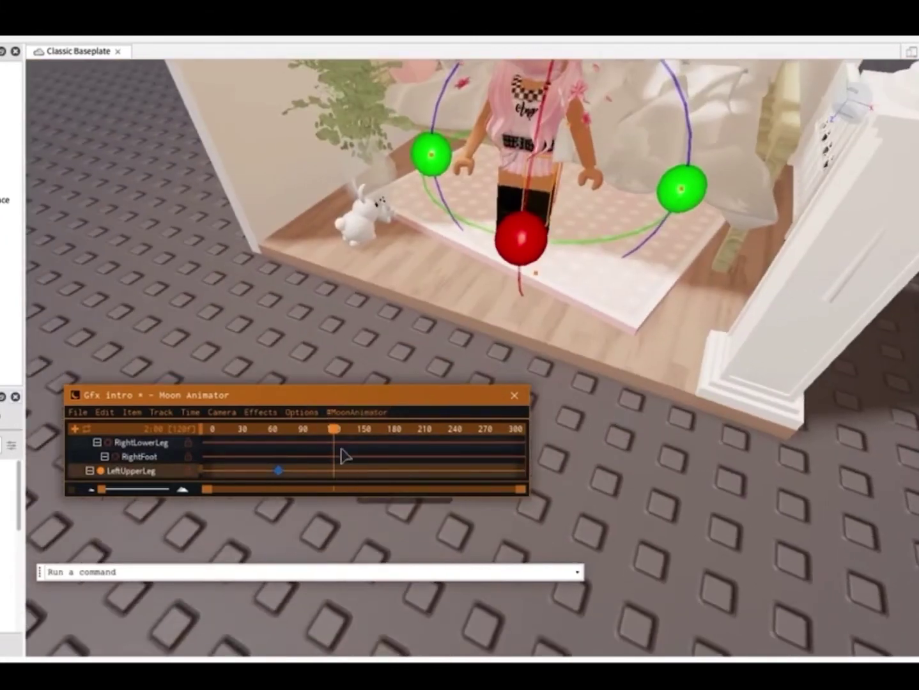
pyautogui.press('space')
pyautogui.press('space')
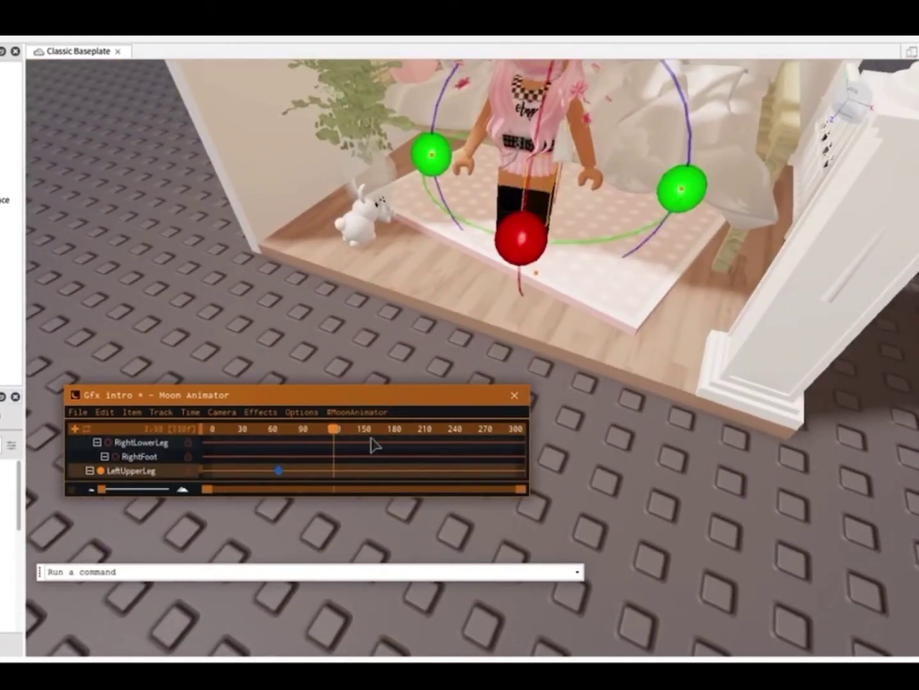
pyautogui.press('space')
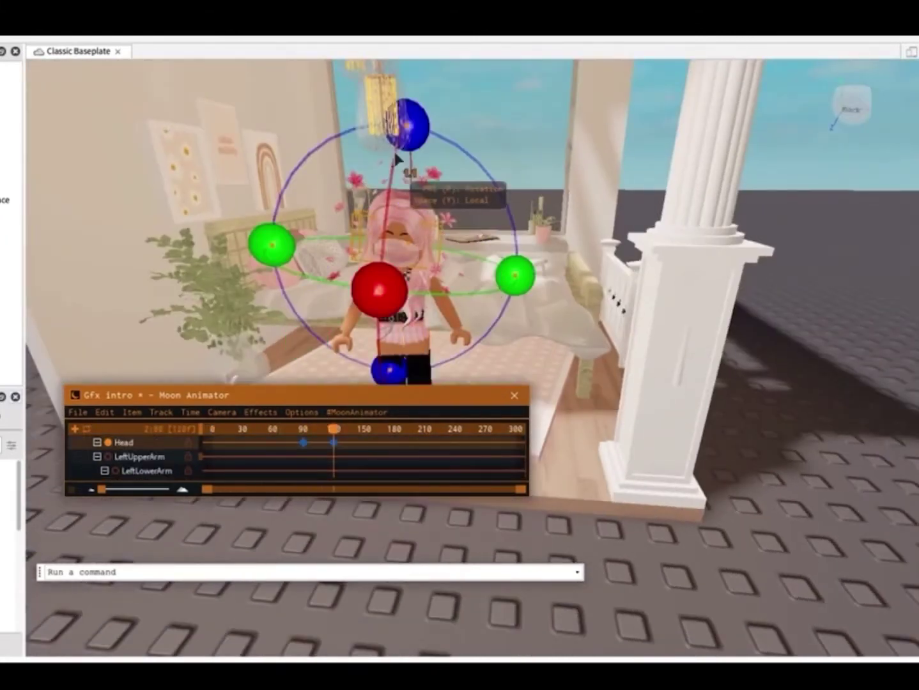
pyautogui.moveTo(458, 338); pyautogui.dragTo(462, 244)
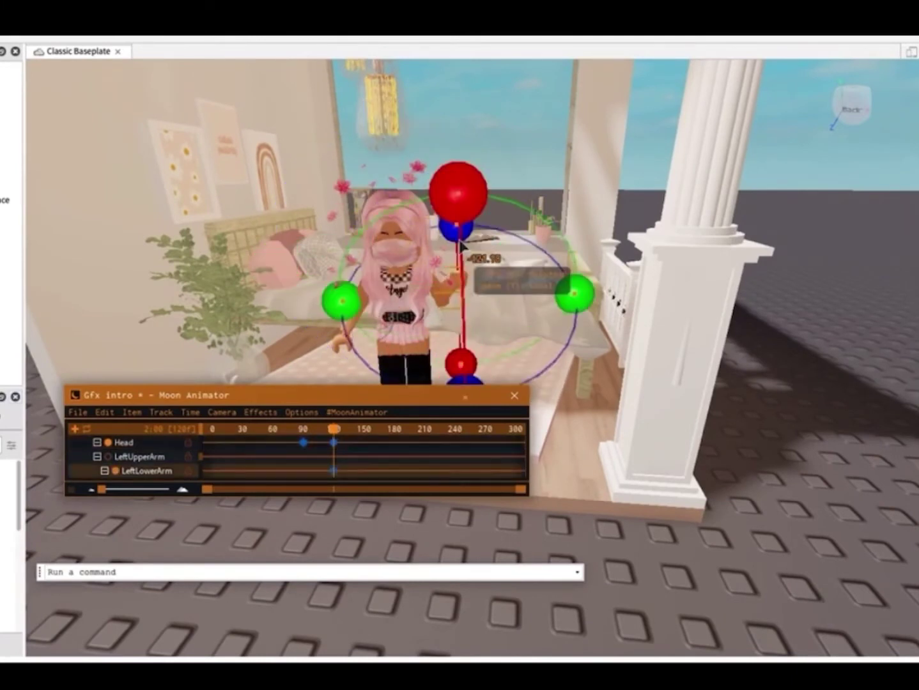
# Move the Head keyframe from frame 120 to about 127 and preview the head turn.
pyautogui.moveTo(334, 442); pyautogui.dragTo(345, 442)
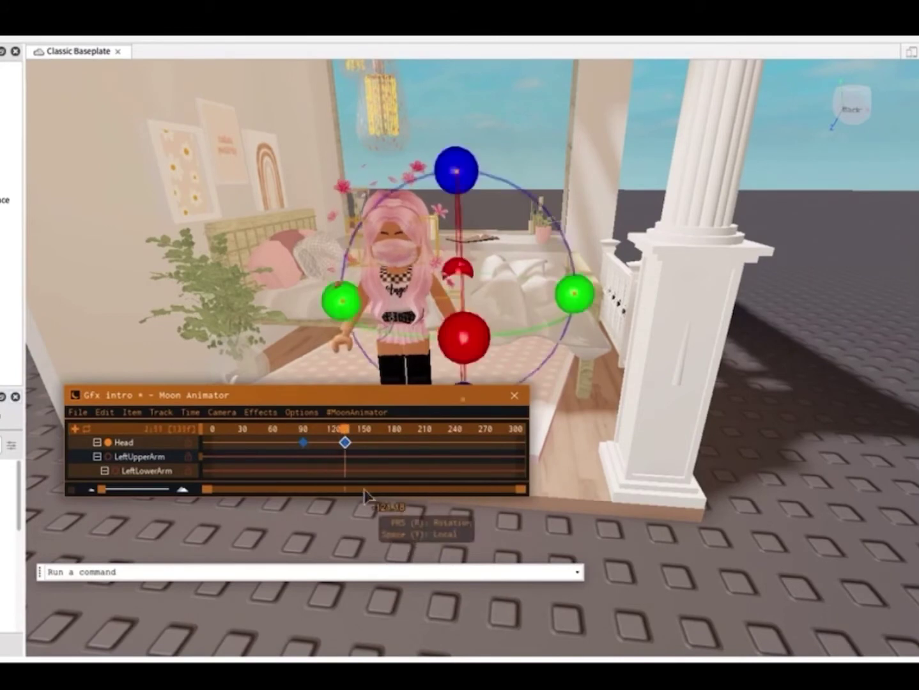
pyautogui.moveTo(401, 395); pyautogui.dragTo(417, 361)
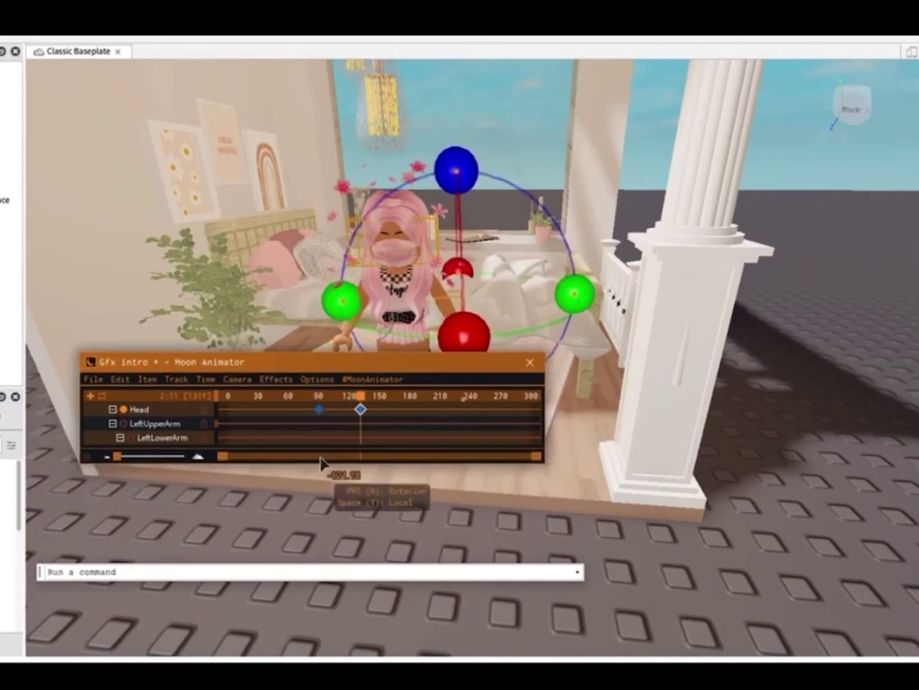
pyautogui.press('space')
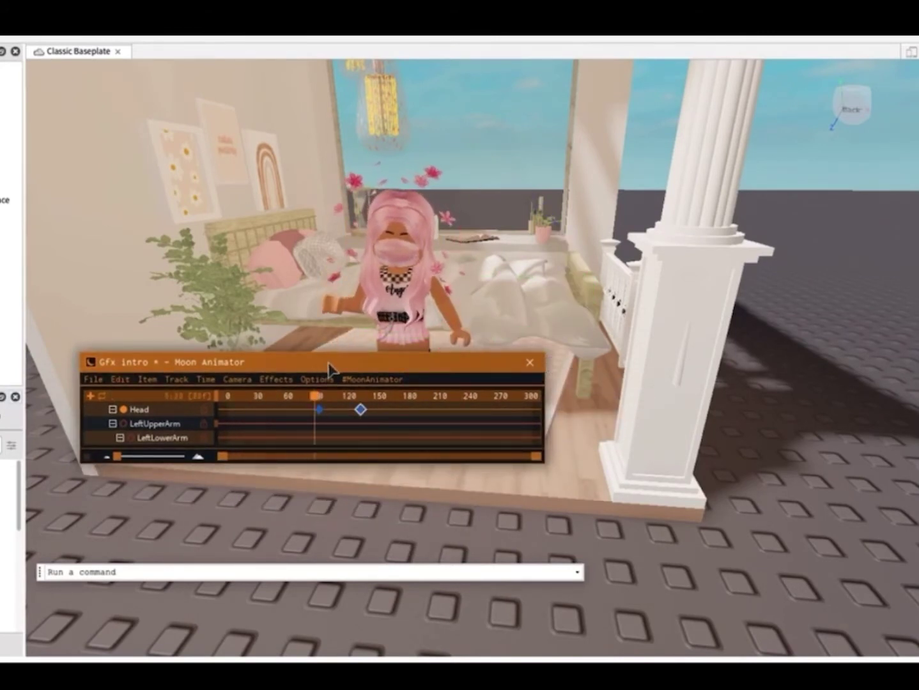
pyautogui.moveTo(329, 369); pyautogui.dragTo(281, 544)
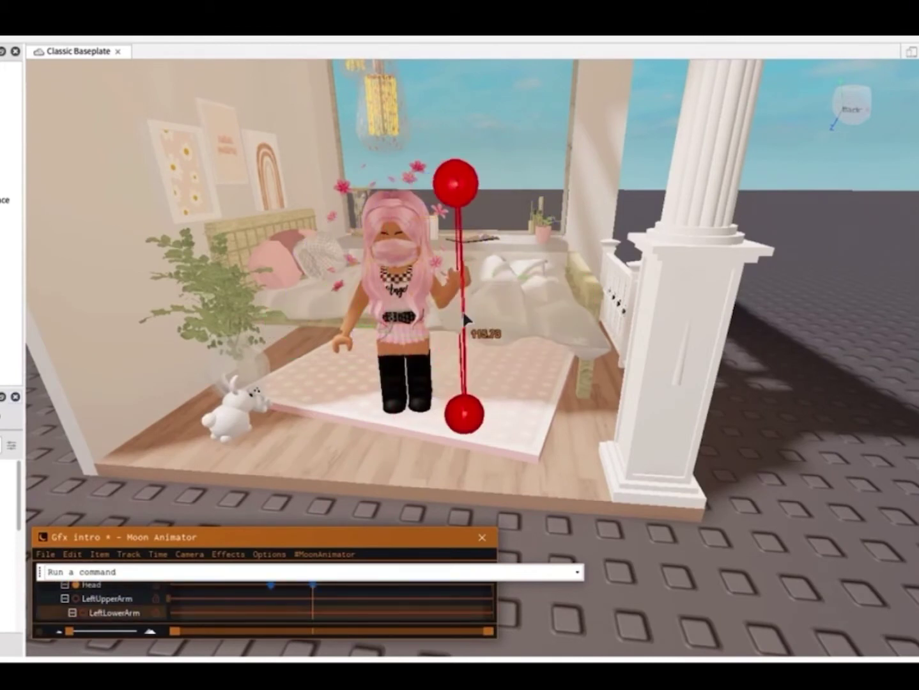
# Key a waving left forearm and hand, pushing the LeftHand keyframe later on its track.
pyautogui.moveTo(457, 159)
pyautogui.mouseDown()
pyautogui.moveTo(462, 152)
pyautogui.moveTo(476, 179)
pyautogui.mouseUp()
pyautogui.click(113, 613)
pyautogui.click(312, 613)
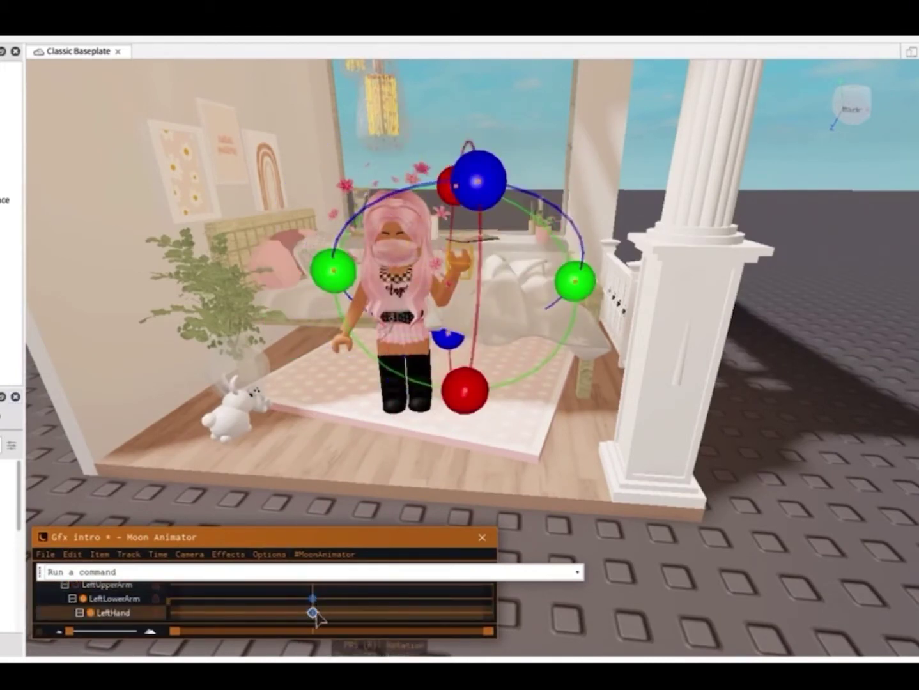
pyautogui.moveTo(316, 613); pyautogui.dragTo(338, 613)
pyautogui.moveTo(358, 538); pyautogui.dragTo(409, 391)
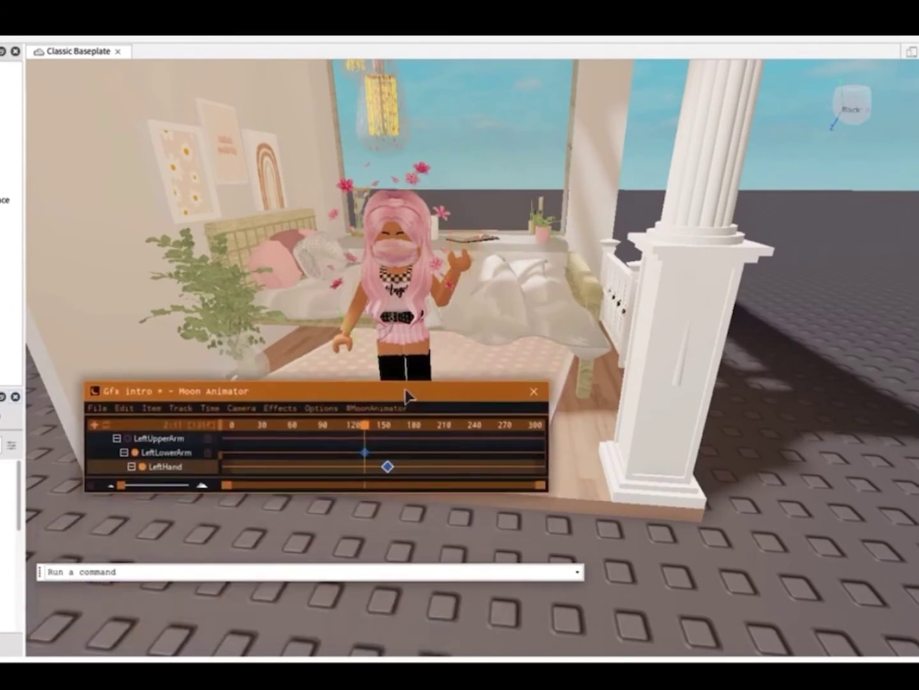
pyautogui.click(263, 425)
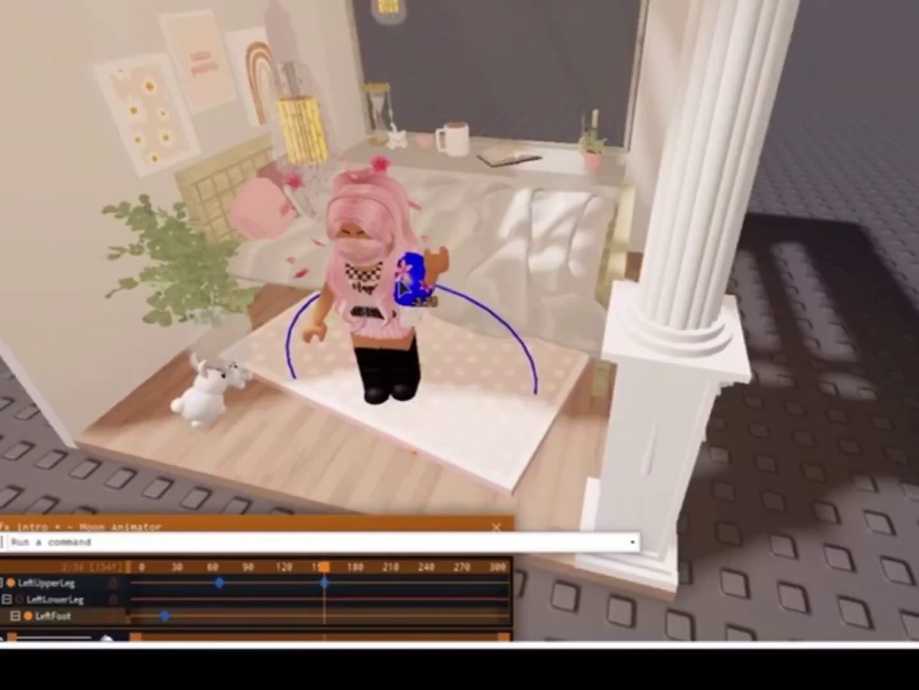
# Reduce the left upper leg's rotation, then orbit and zoom around the bedroom to check the pose.
pyautogui.moveTo(401, 288); pyautogui.dragTo(417, 275)
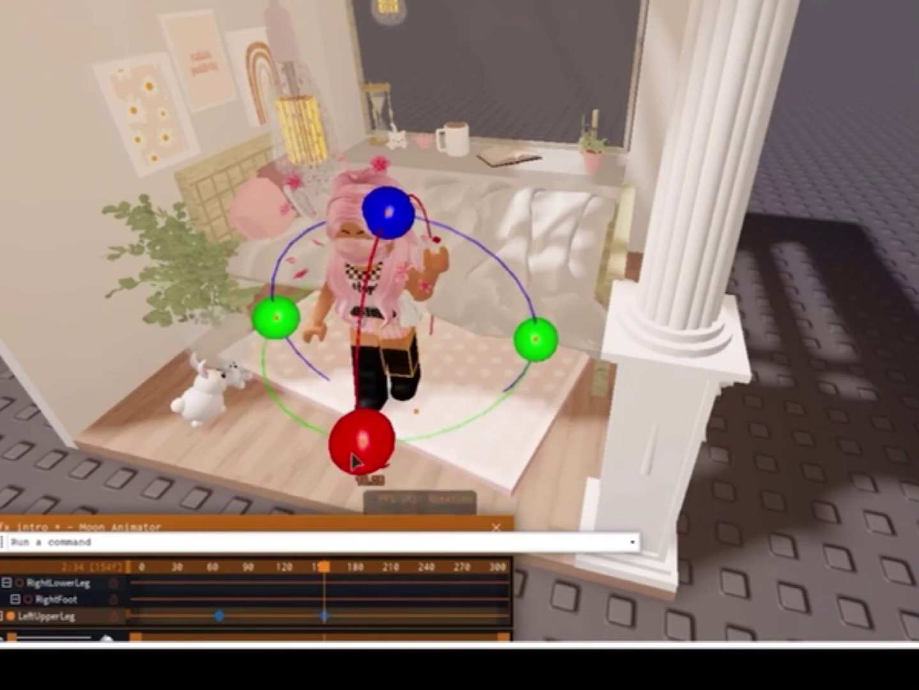
pyautogui.click(387, 409)
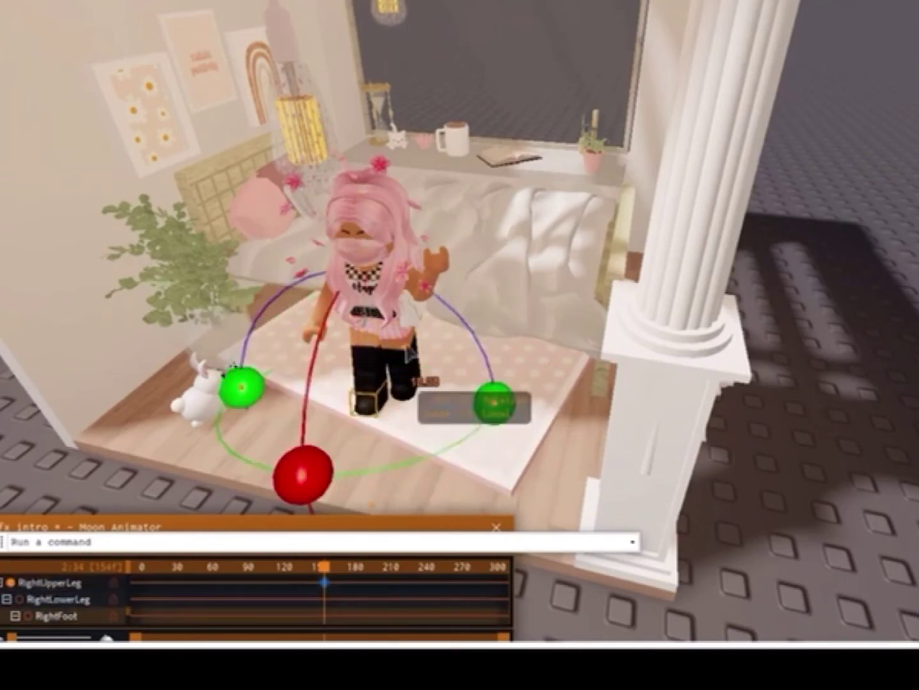
pyautogui.click(381, 299)
pyautogui.moveTo(382, 299); pyautogui.dragTo(569, 483, button='right')
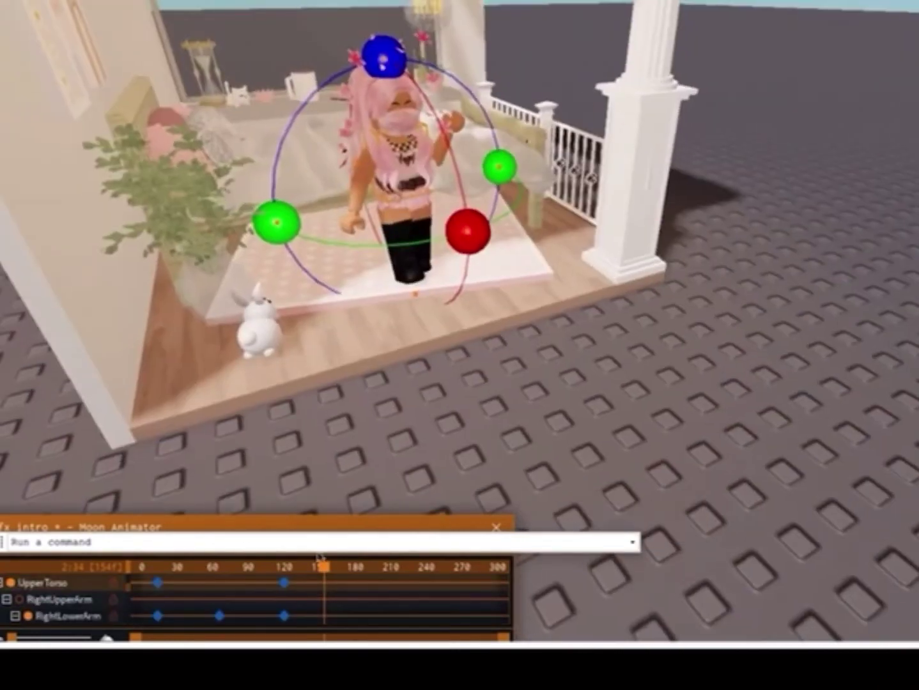
pyautogui.moveTo(324, 567); pyautogui.dragTo(45, 569)
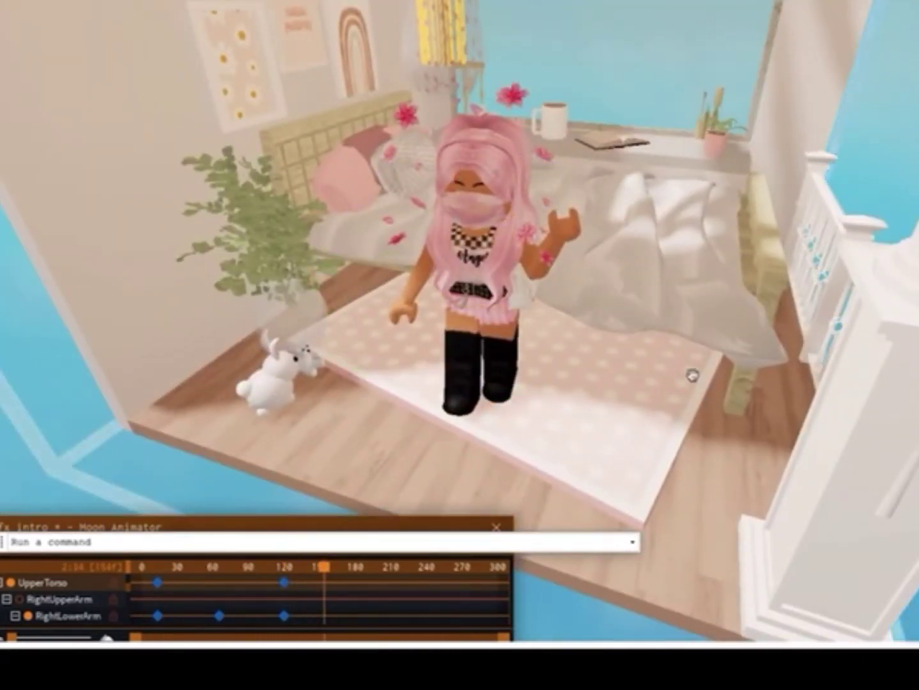
pyautogui.scroll(5, 692, 376)
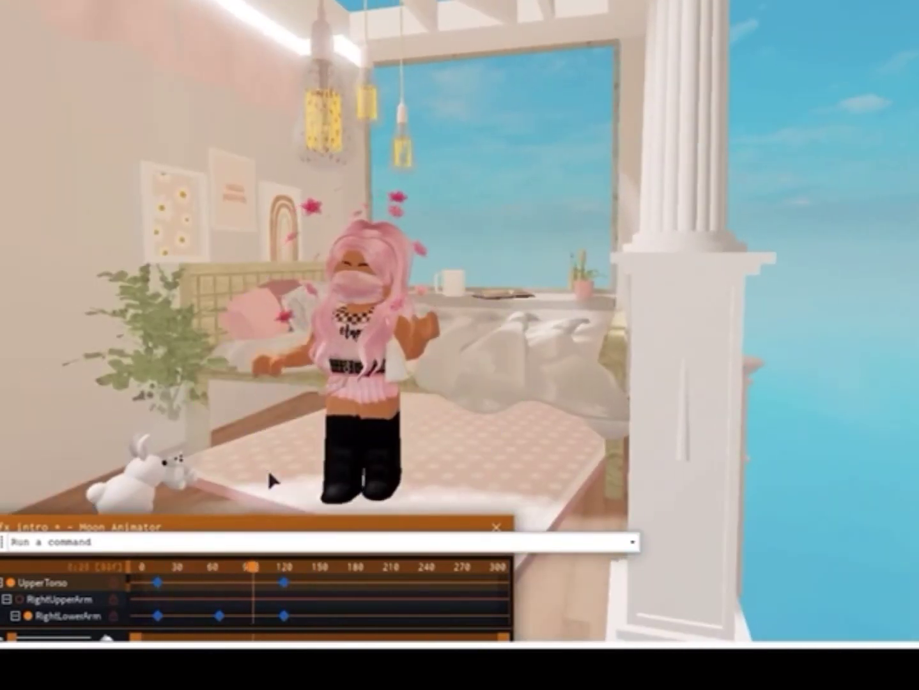
# Rotate the left arm downward.
pyautogui.click(352, 370)
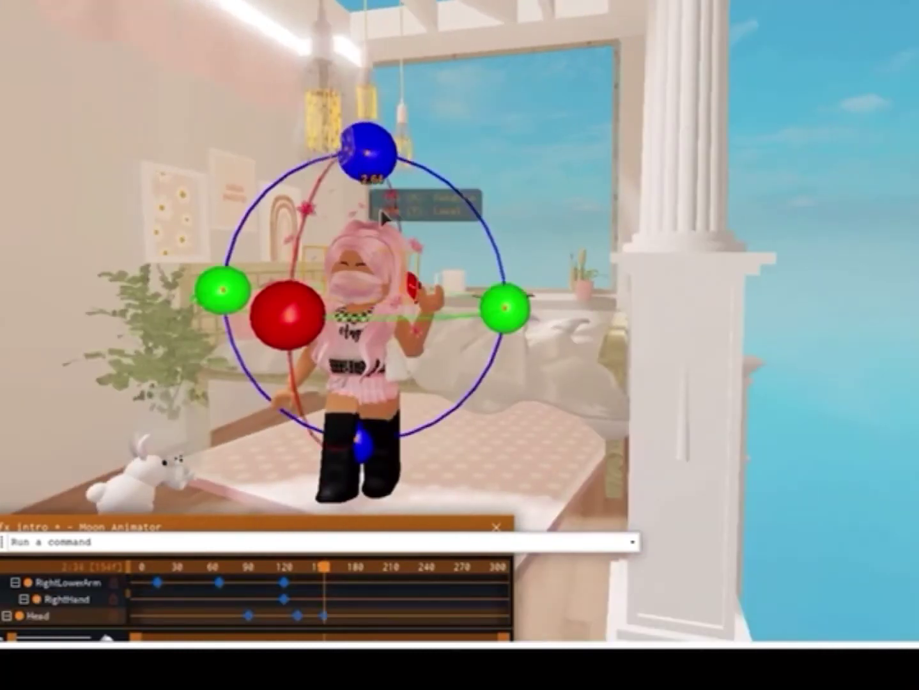
pyautogui.click(427, 320)
pyautogui.moveTo(449, 222); pyautogui.dragTo(340, 181)
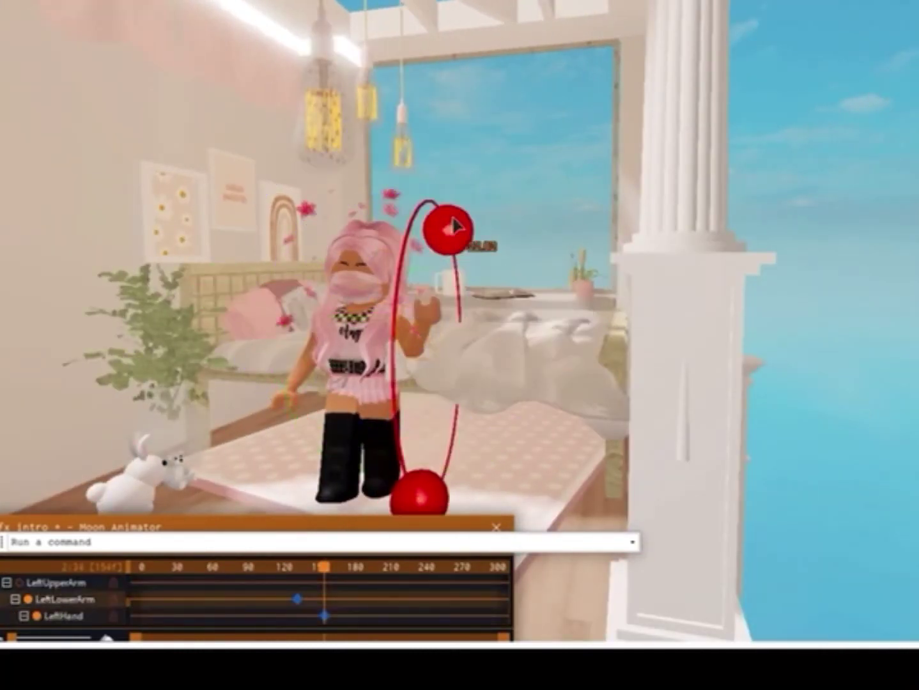
# Swing the right upper leg into a new position, viewing it from above.
pyautogui.click(291, 358)
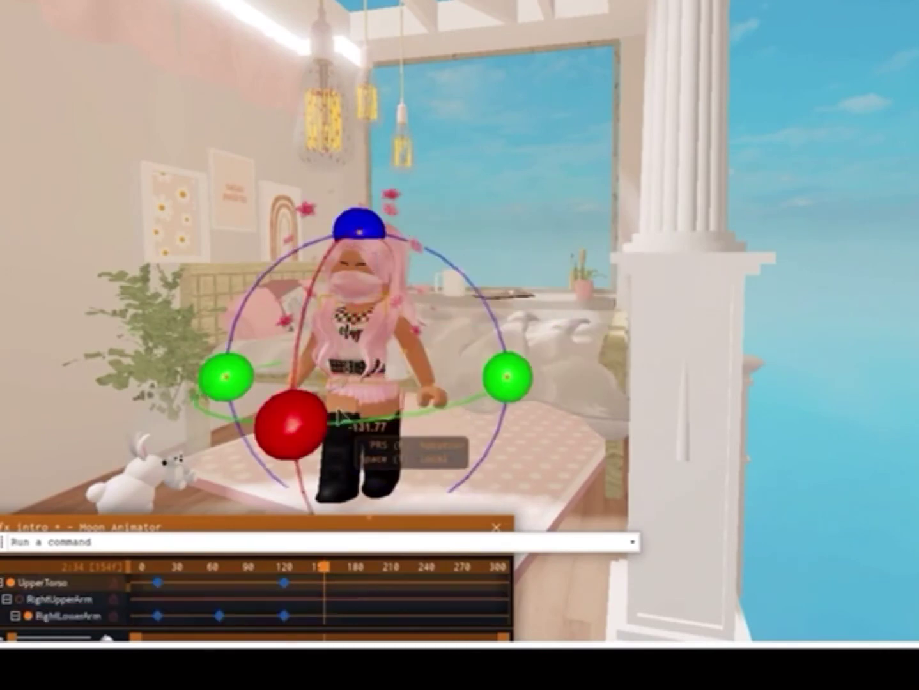
pyautogui.click(335, 434)
pyautogui.moveTo(641, 254)
pyautogui.mouseDown(button='right')
pyautogui.moveTo(663, 220)
pyautogui.moveTo(653, 287)
pyautogui.mouseUp(button='right')
pyautogui.scroll(5, 663, 220)
pyautogui.moveTo(653, 287); pyautogui.dragTo(673, 359)
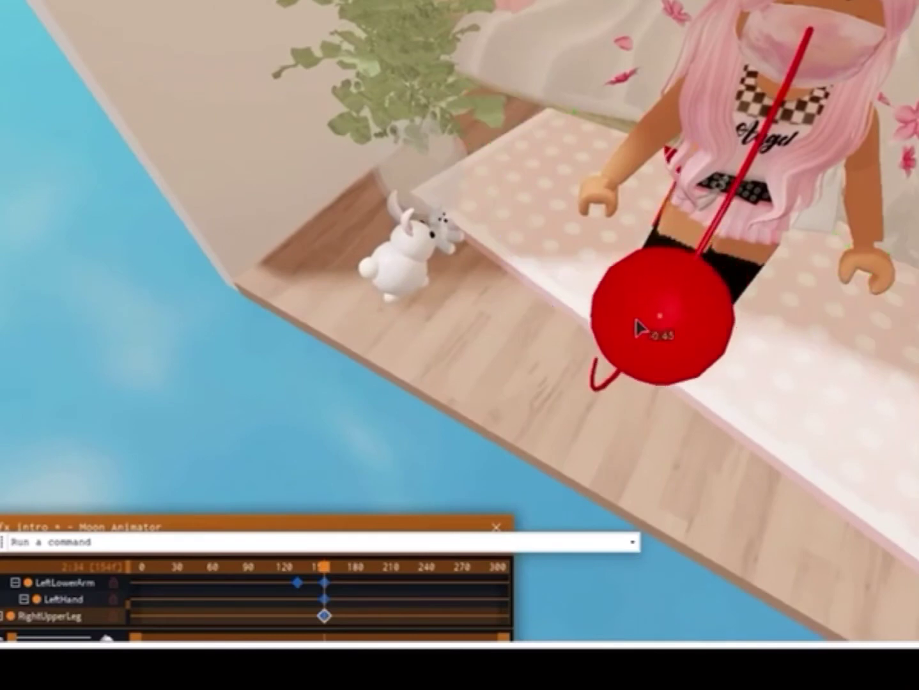
pyautogui.moveTo(673, 359)
pyautogui.mouseDown(button='right')
pyautogui.moveTo(730, 366)
pyautogui.moveTo(626, 107)
pyautogui.mouseUp(button='right')
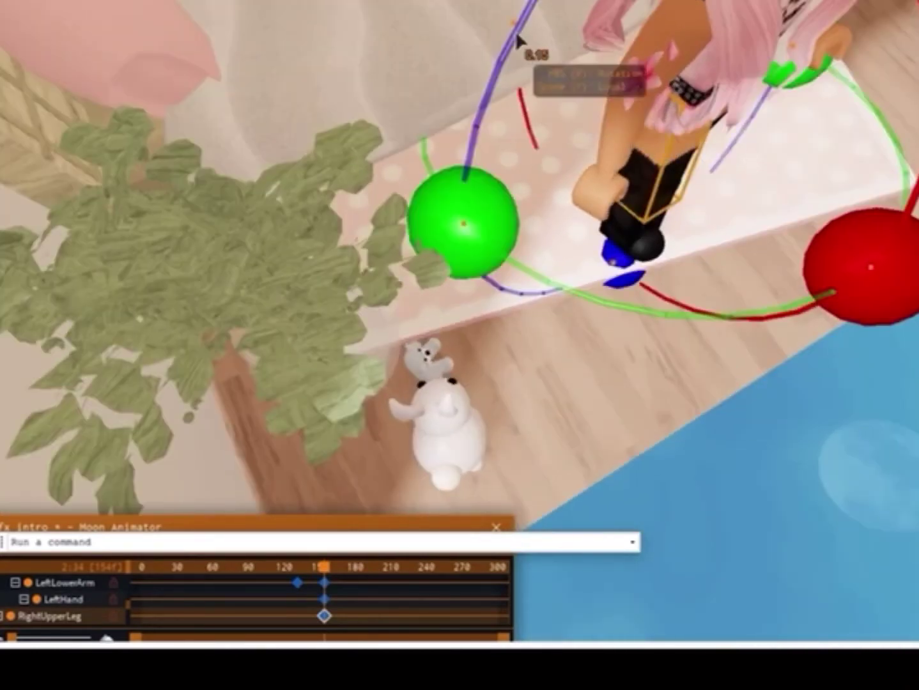
pyautogui.scroll(-3, 765, 250)
pyautogui.moveTo(812, 255); pyautogui.dragTo(751, 221)
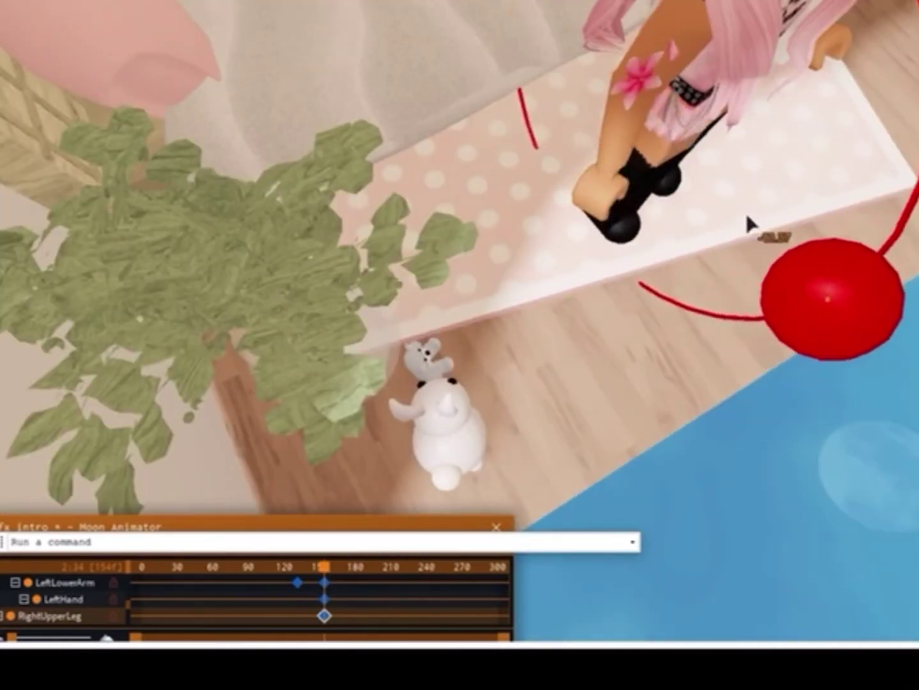
pyautogui.moveTo(751, 222); pyautogui.dragTo(745, 301, button='right')
# Move the LeftHand keyframe to about frame 210, then key LeftLowerArm at frame 300 and preview.
pyautogui.click(324, 616)
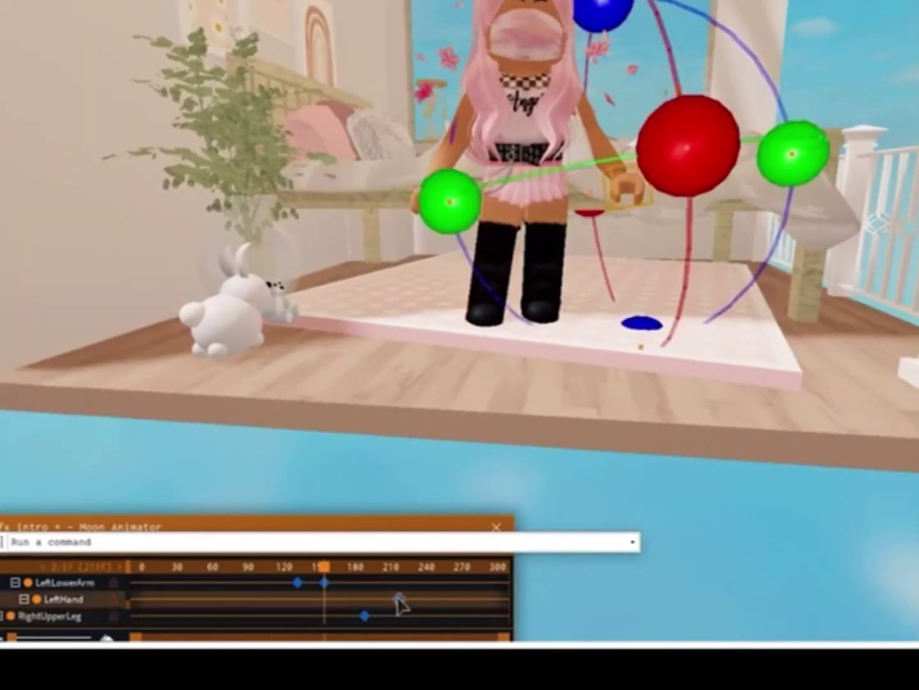
pyautogui.moveTo(401, 602)
pyautogui.mouseDown()
pyautogui.moveTo(345, 595)
pyautogui.moveTo(496, 583)
pyautogui.mouseUp()
pyautogui.press('space')
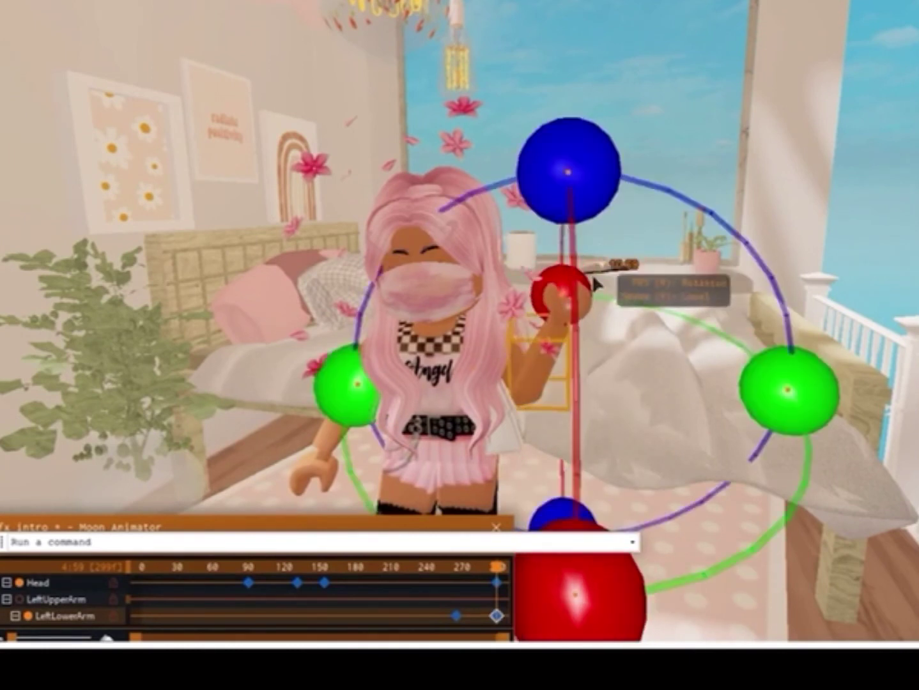
# Twist the left forearm on the frame-299 keyframe and play the animation from frame 0.
pyautogui.moveTo(568, 168); pyautogui.dragTo(607, 173)
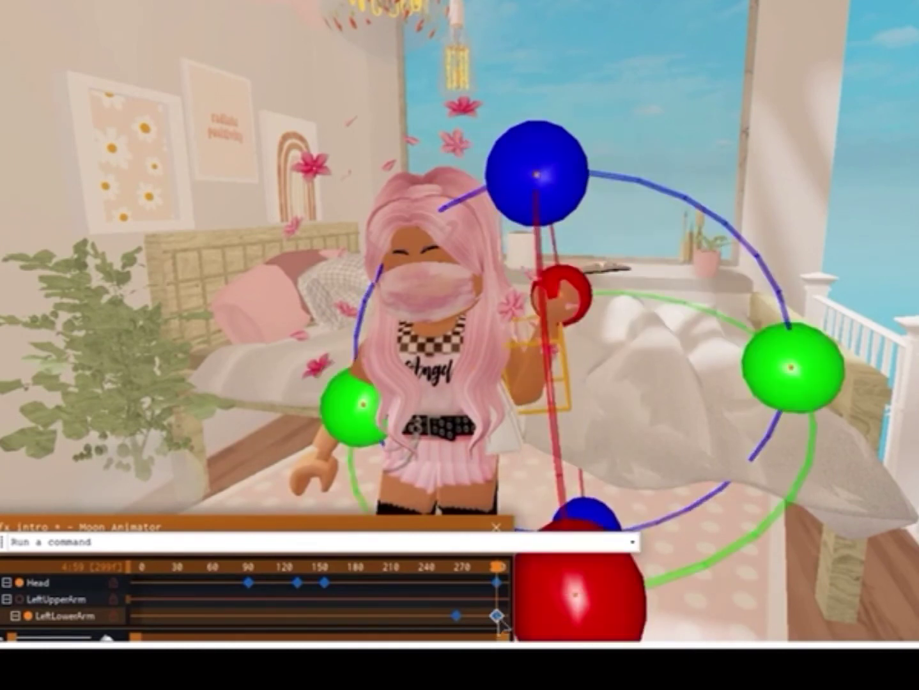
pyautogui.click(141, 567)
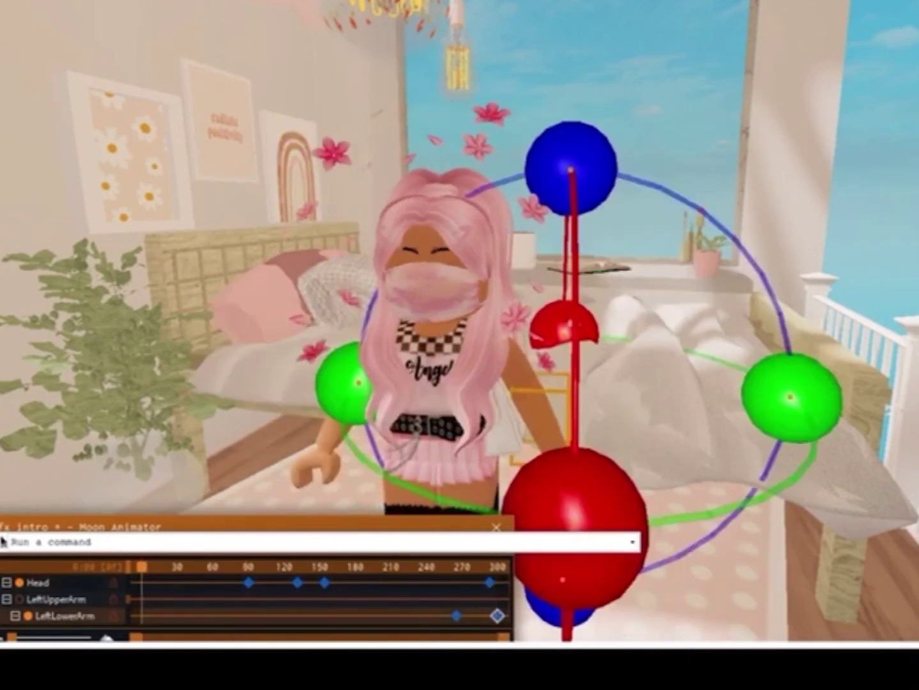
pyautogui.press('space')
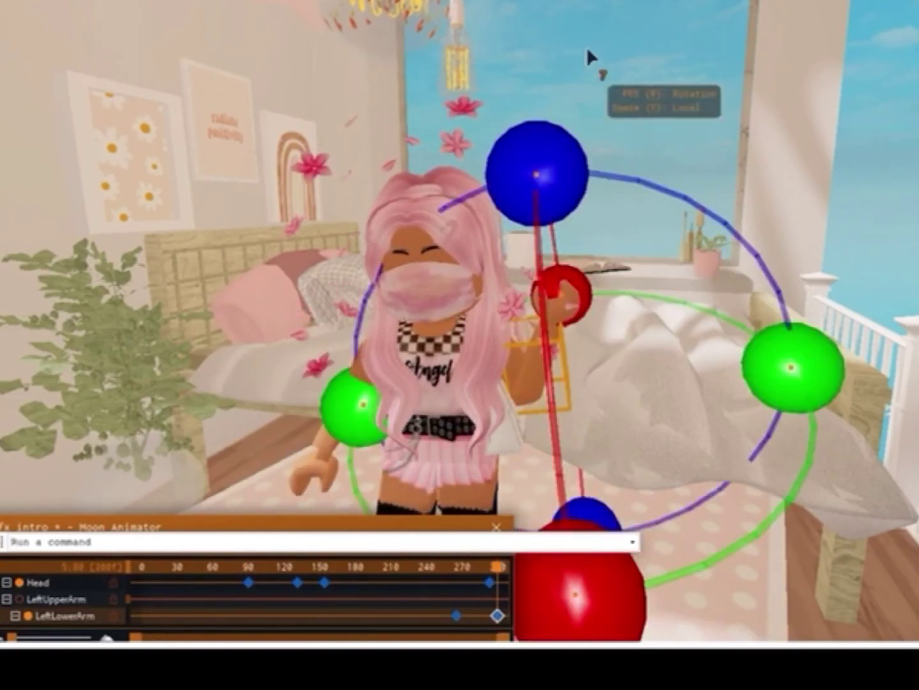
pyautogui.click(587, 46)
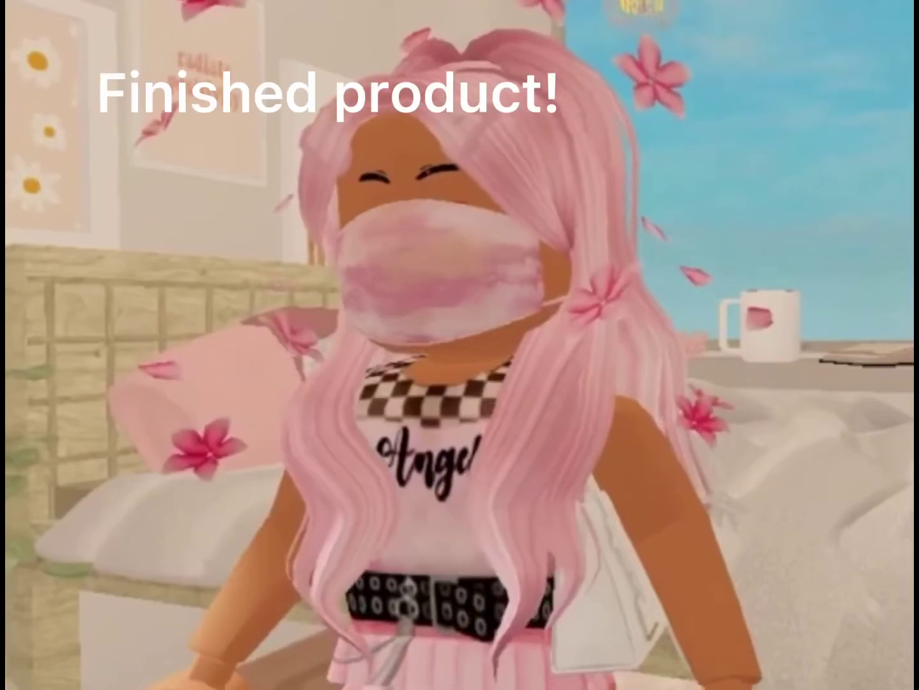